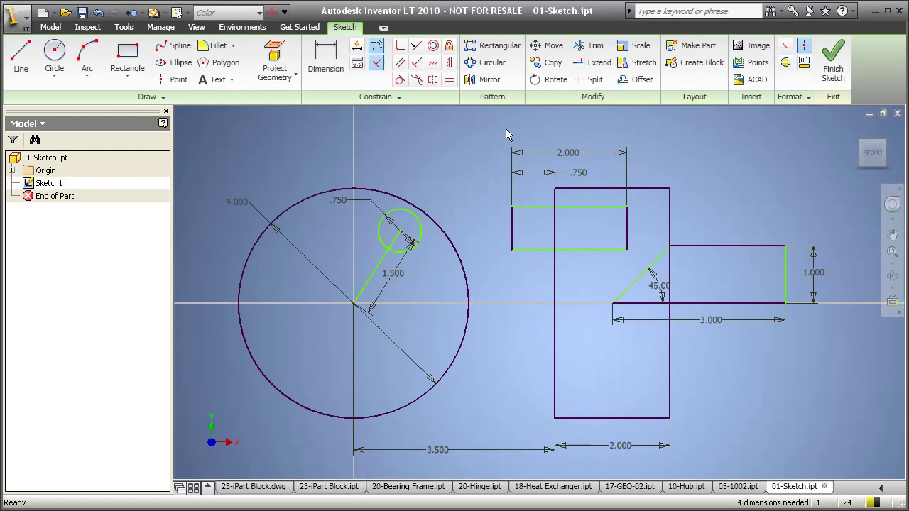
{"action": "left_click", "coordinate": [55, 13]}
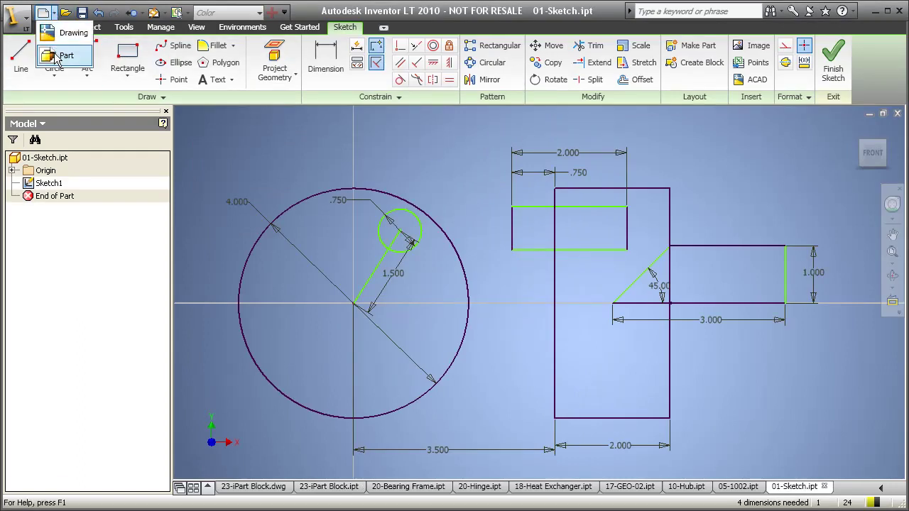
{"action": "left_click", "coordinate": [253, 134]}
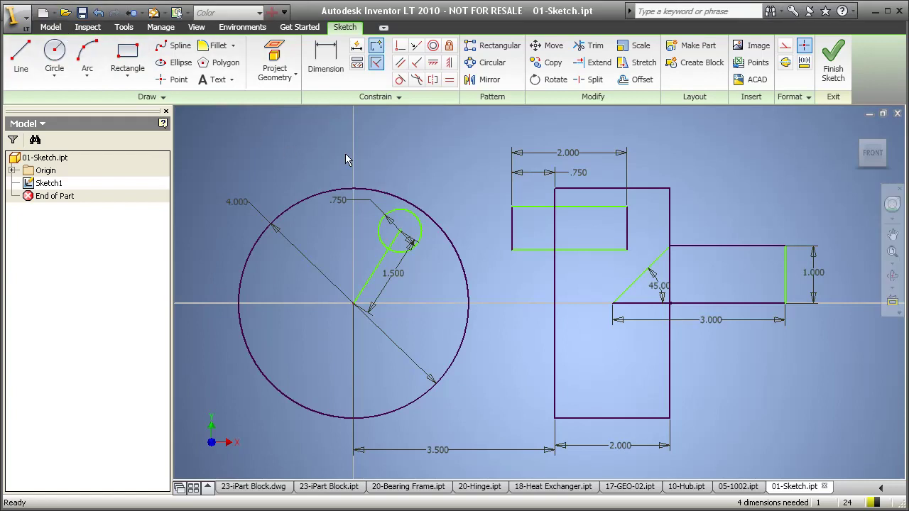
- Move the small circle slightly and apply Tangent constraints between it and the small rectangle's upper and lower edges
{"action": "mouse_move", "coordinate": [398, 235]}
{"action": "left_mouse_down"}
{"action": "mouse_move", "coordinate": [389, 257]}
{"action": "mouse_move", "coordinate": [411, 334]}
{"action": "mouse_move", "coordinate": [359, 373]}
{"action": "mouse_move", "coordinate": [235, 232]}
{"action": "mouse_move", "coordinate": [387, 228]}
{"action": "mouse_move", "coordinate": [418, 359]}
{"action": "mouse_move", "coordinate": [398, 228]}
{"action": "mouse_move", "coordinate": [410, 228]}
{"action": "left_mouse_up"}
{"action": "left_click", "coordinate": [399, 80]}
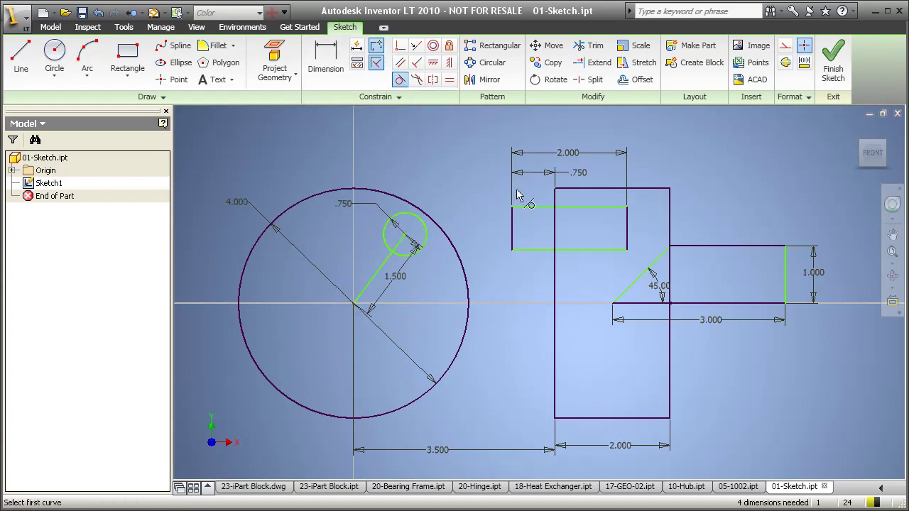
{"action": "left_click", "coordinate": [537, 208]}
{"action": "left_click", "coordinate": [397, 222]}
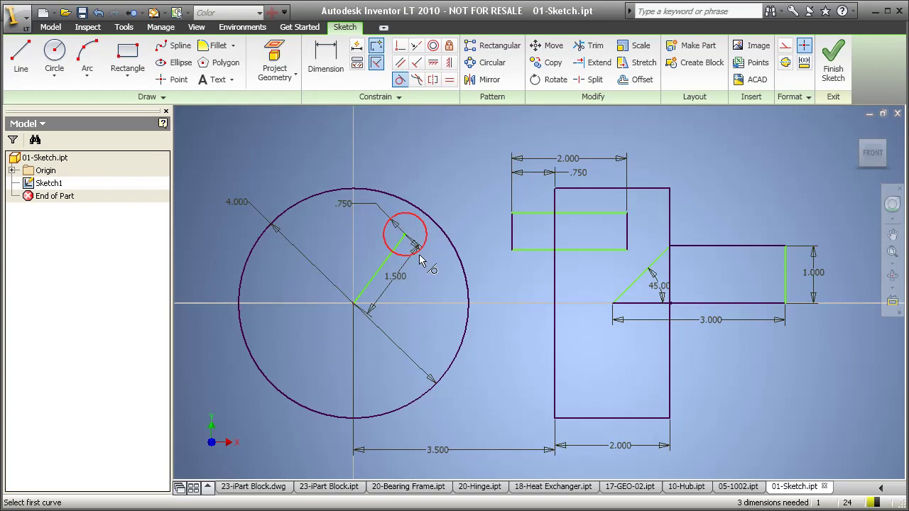
{"action": "right_click", "coordinate": [453, 202]}
{"action": "left_click", "coordinate": [472, 206]}
- Test the linked motion by moving the small circle, and attach the small rectangle's lower right corner to the 45-degree line
{"action": "left_click_drag", "start_coordinate": [404, 240], "coordinate": [431, 223]}
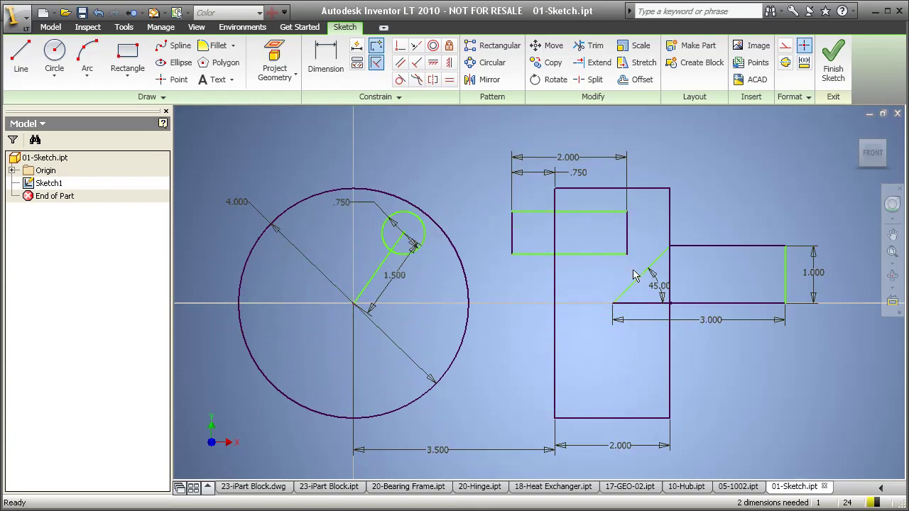
{"action": "left_click_drag", "start_coordinate": [628, 260], "coordinate": [627, 289]}
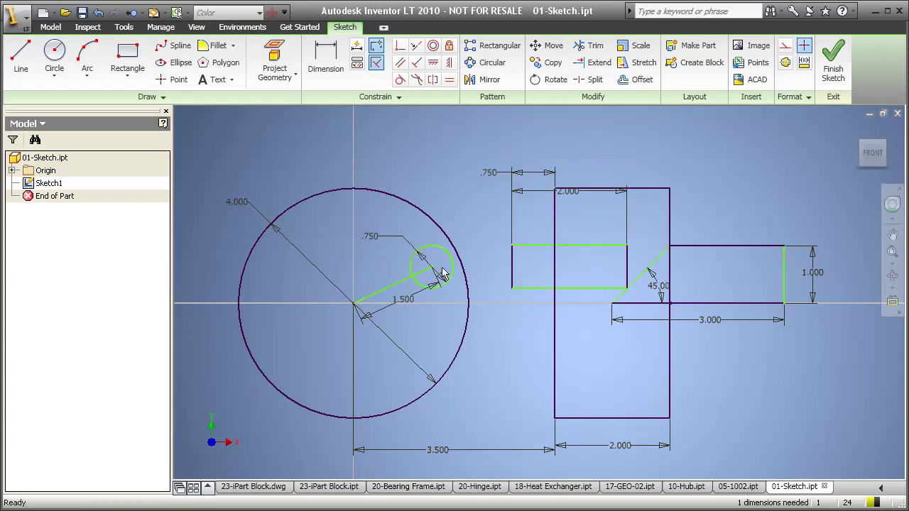
{"action": "mouse_move", "coordinate": [435, 272]}
{"action": "left_mouse_down"}
{"action": "mouse_move", "coordinate": [355, 355]}
{"action": "mouse_move", "coordinate": [277, 348]}
{"action": "mouse_move", "coordinate": [228, 245]}
{"action": "mouse_move", "coordinate": [370, 220]}
{"action": "mouse_move", "coordinate": [495, 329]}
{"action": "mouse_move", "coordinate": [398, 384]}
{"action": "mouse_move", "coordinate": [255, 284]}
{"action": "mouse_move", "coordinate": [280, 257]}
{"action": "mouse_move", "coordinate": [278, 237]}
{"action": "mouse_move", "coordinate": [401, 261]}
{"action": "mouse_move", "coordinate": [386, 264]}
{"action": "mouse_move", "coordinate": [406, 254]}
{"action": "mouse_move", "coordinate": [406, 239]}
{"action": "left_mouse_up"}
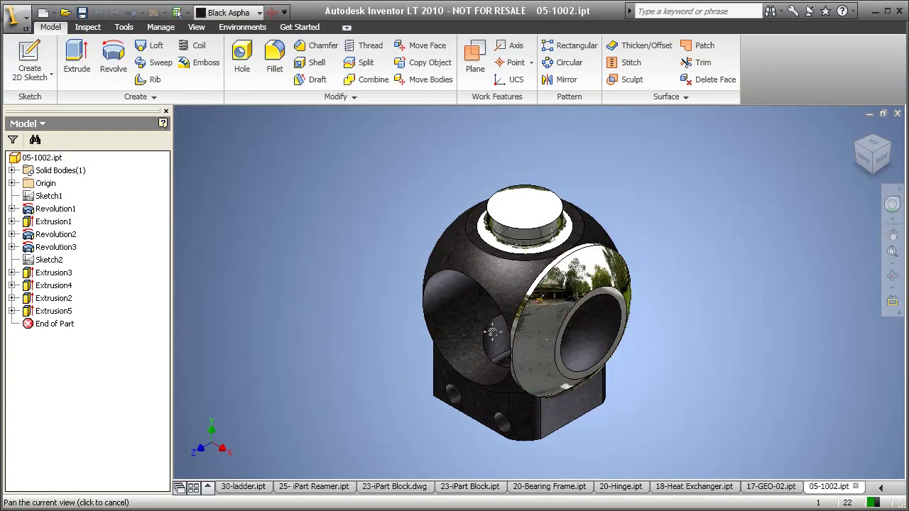
- Orbit the 05-1002 part and expand its revolutions and extrusions to examine which sketches they are built on
{"action": "key", "text": "F4"}
{"action": "left_click_drag", "start_coordinate": [500, 403], "coordinate": [561, 398]}
{"action": "key", "text": "F6"}
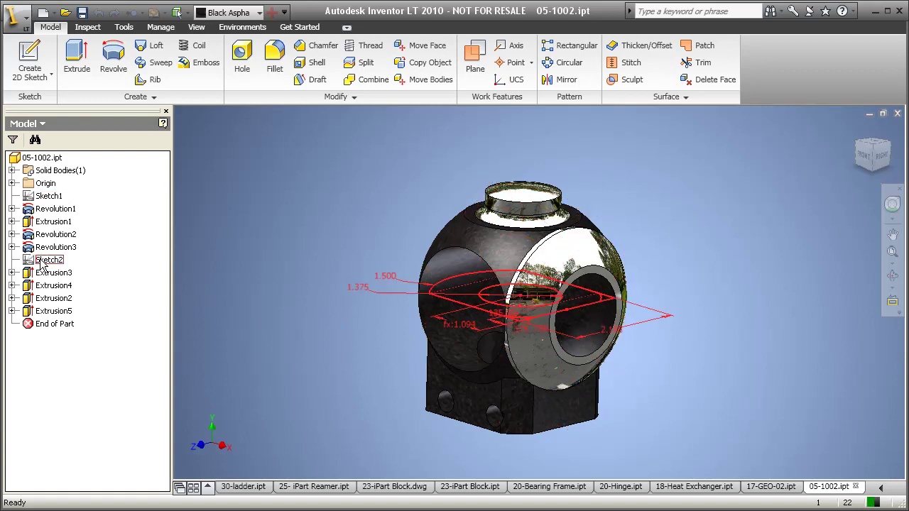
{"action": "left_click", "coordinate": [11, 209]}
{"action": "left_click", "coordinate": [11, 234]}
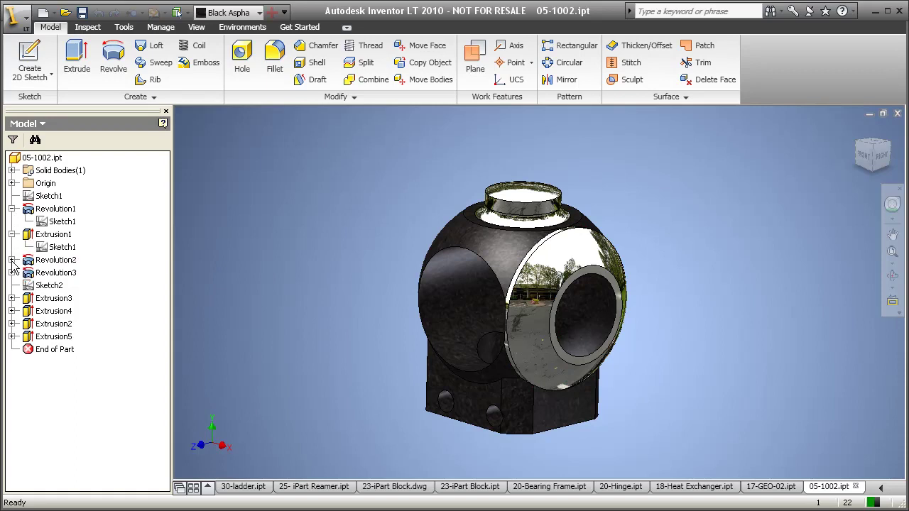
{"action": "left_click", "coordinate": [11, 260]}
{"action": "left_click", "coordinate": [11, 285]}
{"action": "left_click", "coordinate": [11, 324]}
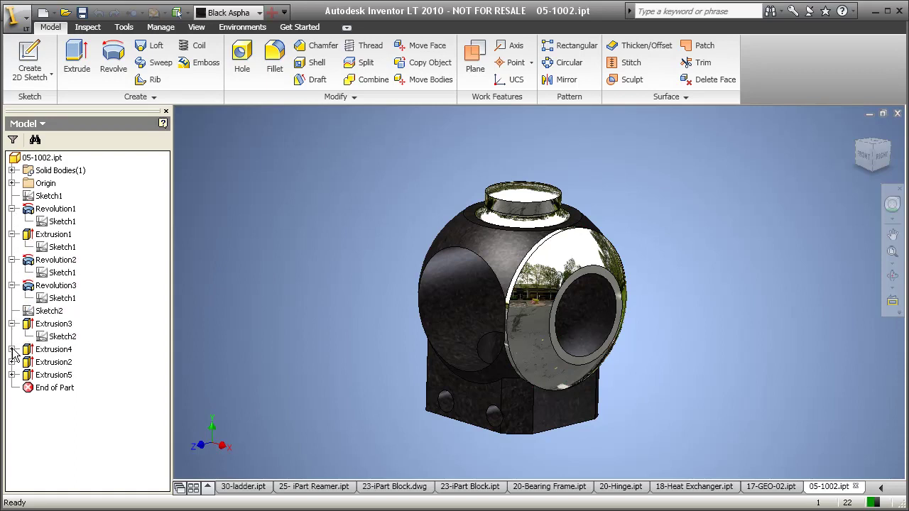
{"action": "left_click", "coordinate": [11, 349]}
{"action": "left_click", "coordinate": [11, 375]}
{"action": "left_click", "coordinate": [11, 401]}
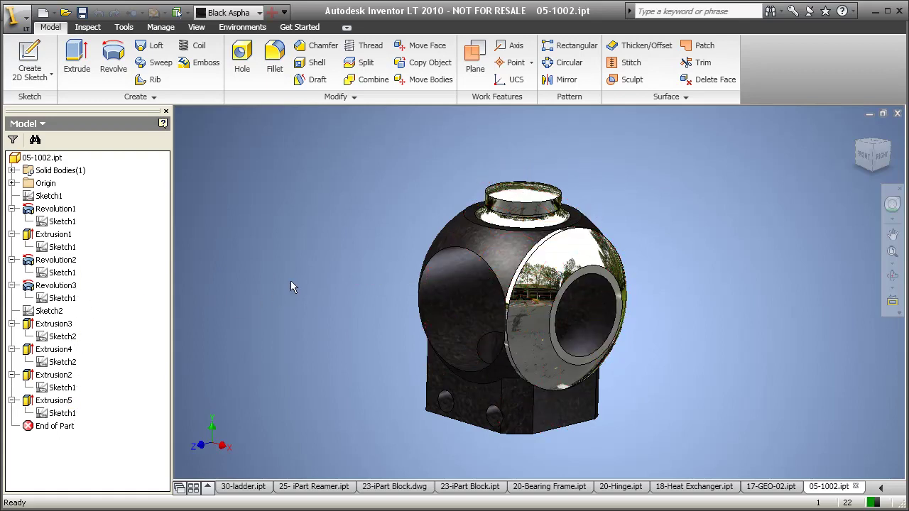
- Close the 05-1002 part, set the geodesic dome's base radius to 20 ft+4 ft, and update the model
{"action": "key", "text": "ctrl+F4"}
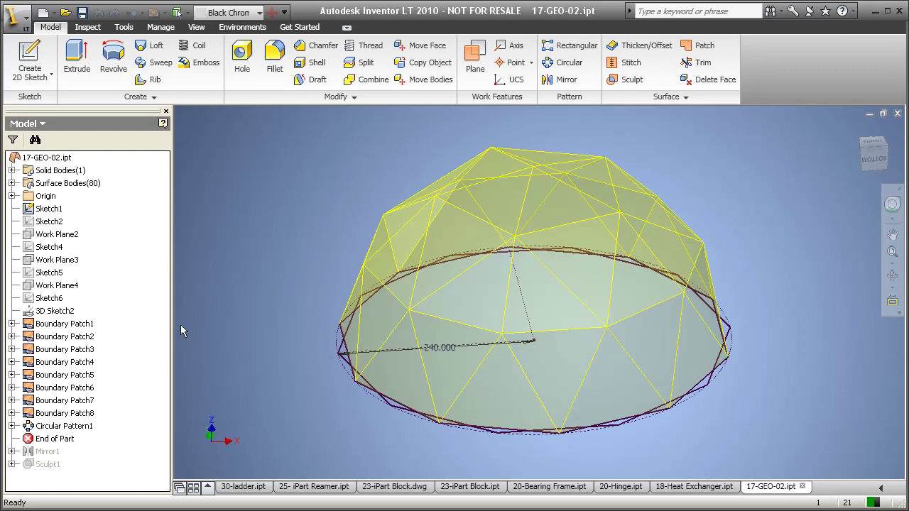
{"action": "double_click", "coordinate": [438, 351]}
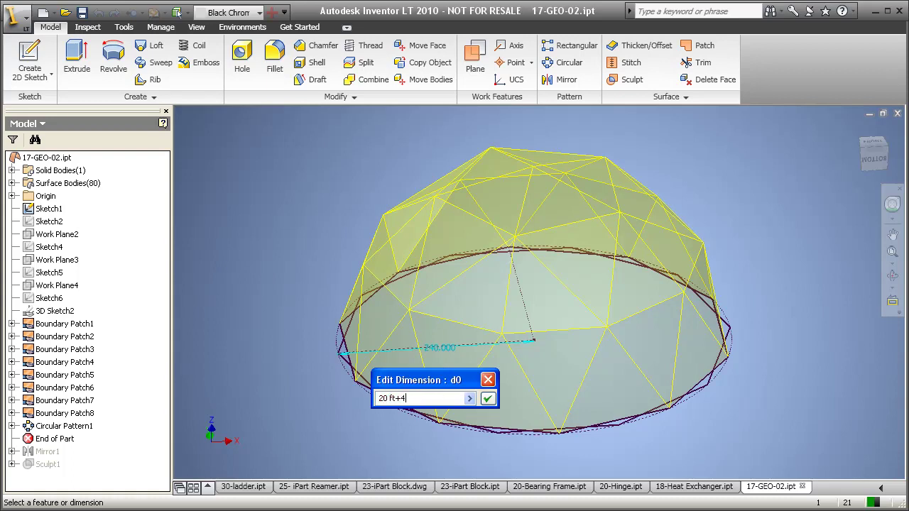
{"action": "type", "text": "+4ft"}
{"action": "key", "text": "Return"}
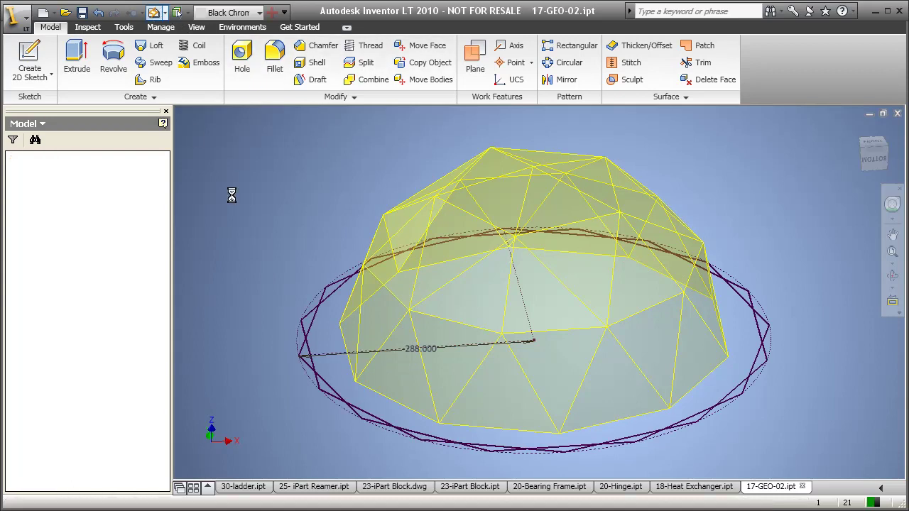
{"action": "middle_click_drag", "start_coordinate": [345, 294], "coordinate": [509, 319], "text": "shift"}
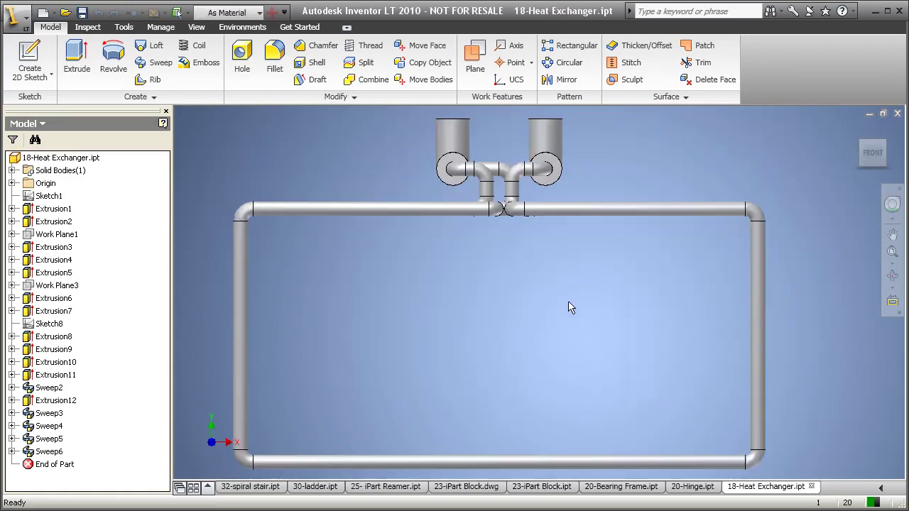
- Examine the heat exchanger's tube bundle and headers from isometric and rotated views, and close the part
{"action": "left_click", "coordinate": [881, 142]}
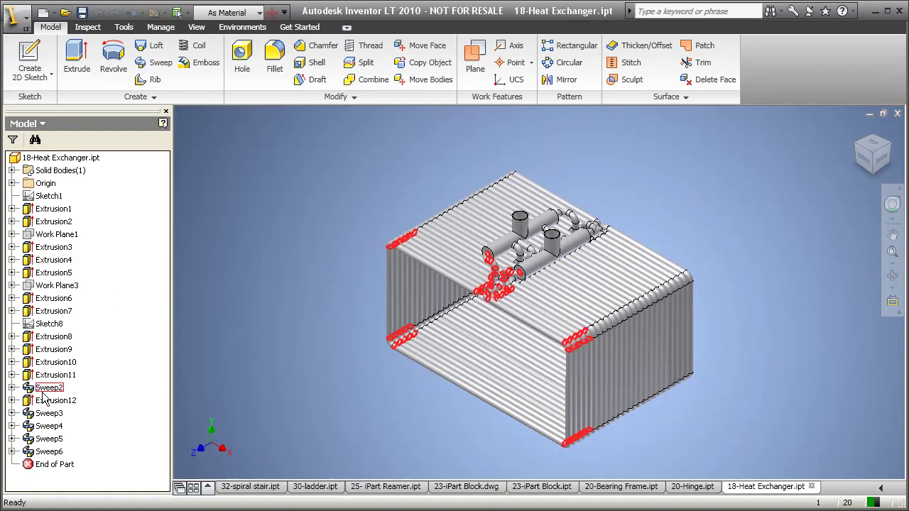
{"action": "middle_click_drag", "start_coordinate": [306, 377], "coordinate": [265, 378]}
{"action": "scroll", "coordinate": [385, 371], "scroll_direction": "up", "scroll_amount": 3}
{"action": "scroll", "coordinate": [385, 370], "scroll_direction": "down", "scroll_amount": 1}
{"action": "middle_click_drag", "start_coordinate": [470, 345], "coordinate": [593, 360], "text": "shift"}
{"action": "left_click_drag", "start_coordinate": [594, 360], "coordinate": [584, 361], "text": "shift"}
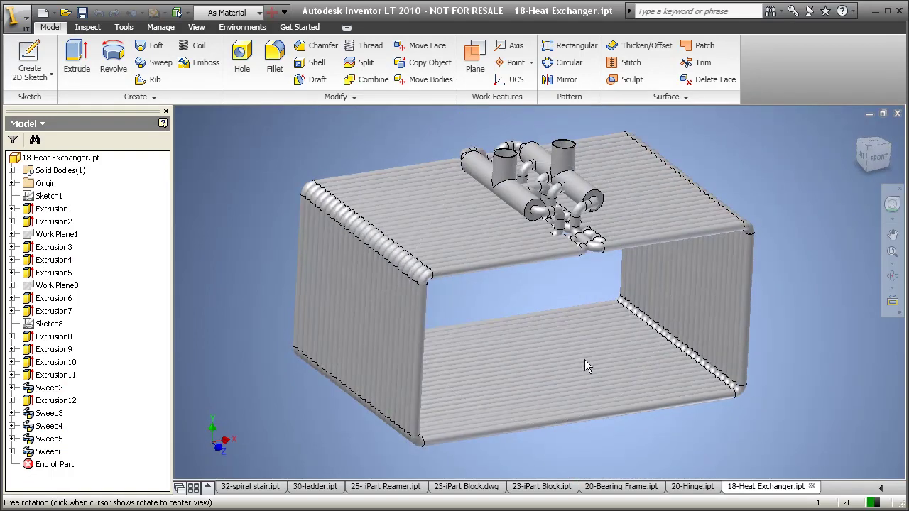
{"action": "key", "text": "ctrl+F4"}
- Move the hinge's End of Part marker down in stages until it sits below Extrusion4, and expand the Solid Bodies folder
{"action": "scroll", "coordinate": [605, 355], "scroll_direction": "up", "scroll_amount": 4}
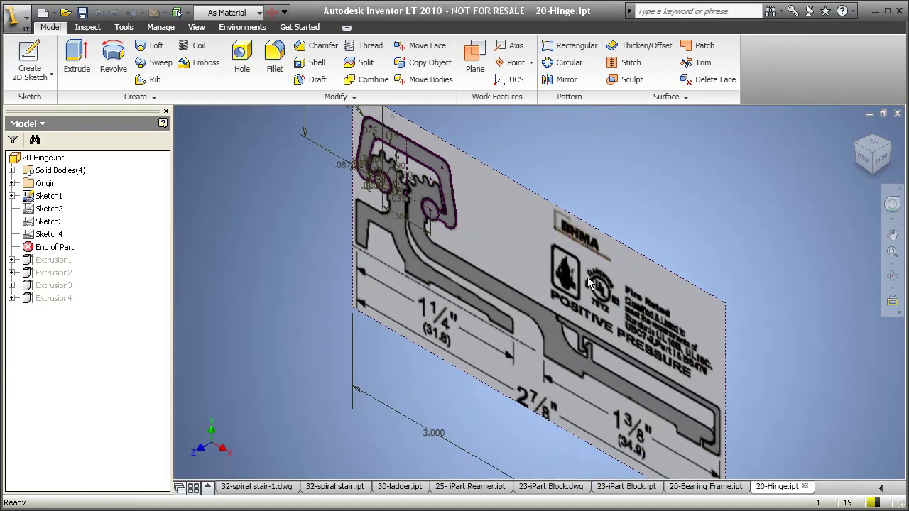
{"action": "scroll", "coordinate": [579, 288], "scroll_direction": "down", "scroll_amount": 3}
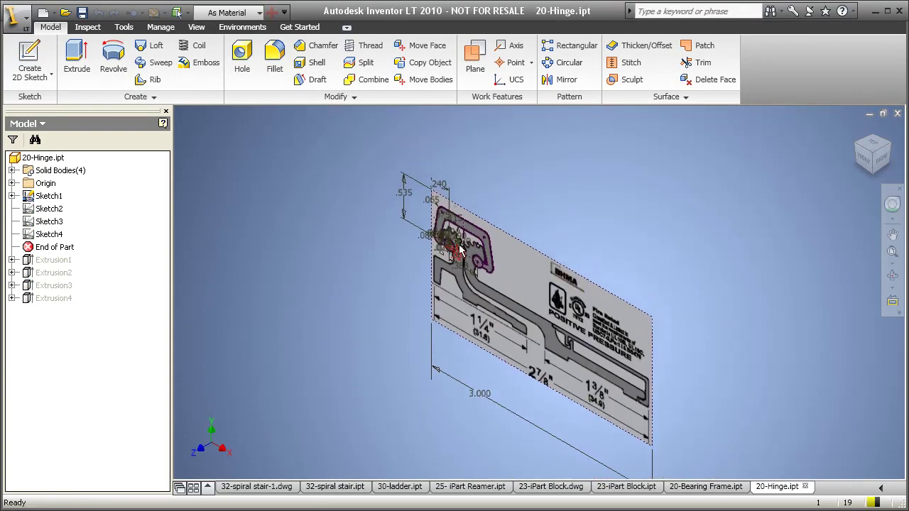
{"action": "scroll", "coordinate": [461, 246], "scroll_direction": "up", "scroll_amount": 2}
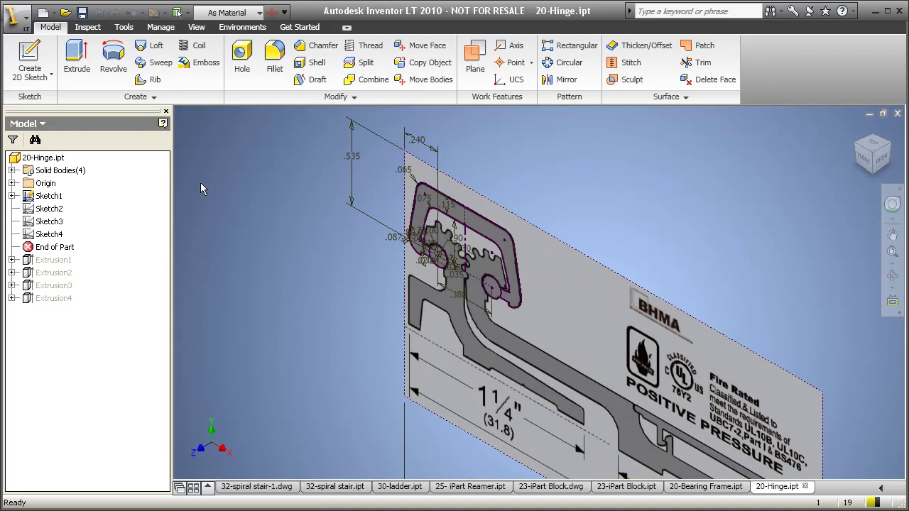
{"action": "left_click_drag", "start_coordinate": [43, 245], "coordinate": [43, 265]}
{"action": "scroll", "coordinate": [490, 305], "scroll_direction": "down", "scroll_amount": 2}
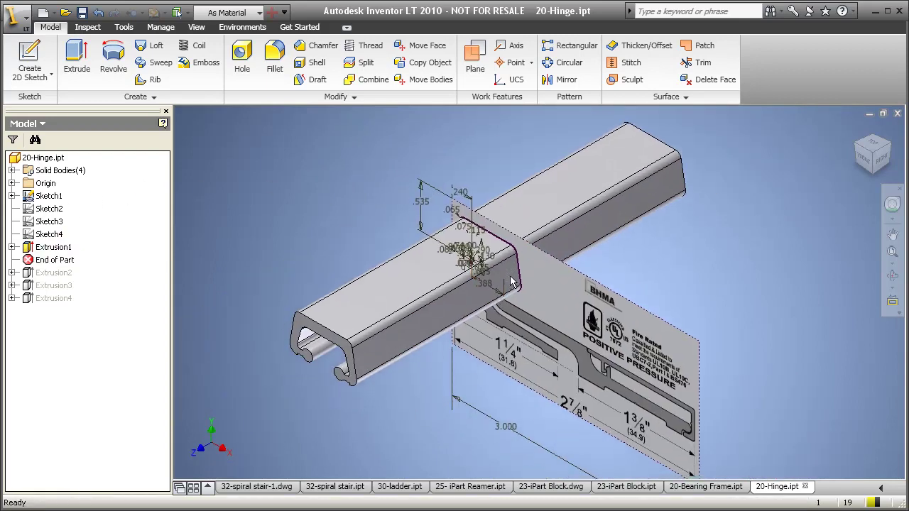
{"action": "left_click_drag", "start_coordinate": [42, 263], "coordinate": [47, 277]}
{"action": "left_click", "coordinate": [13, 171]}
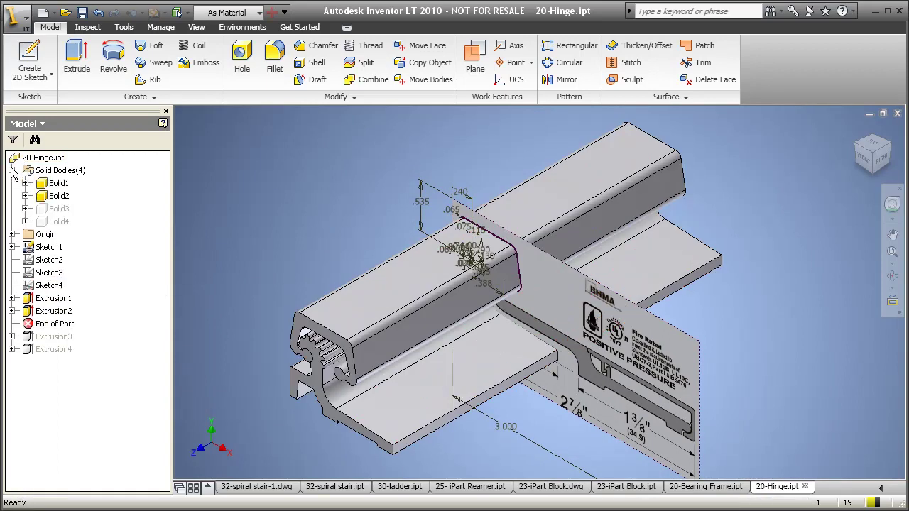
{"action": "left_click_drag", "start_coordinate": [42, 325], "coordinate": [45, 355]}
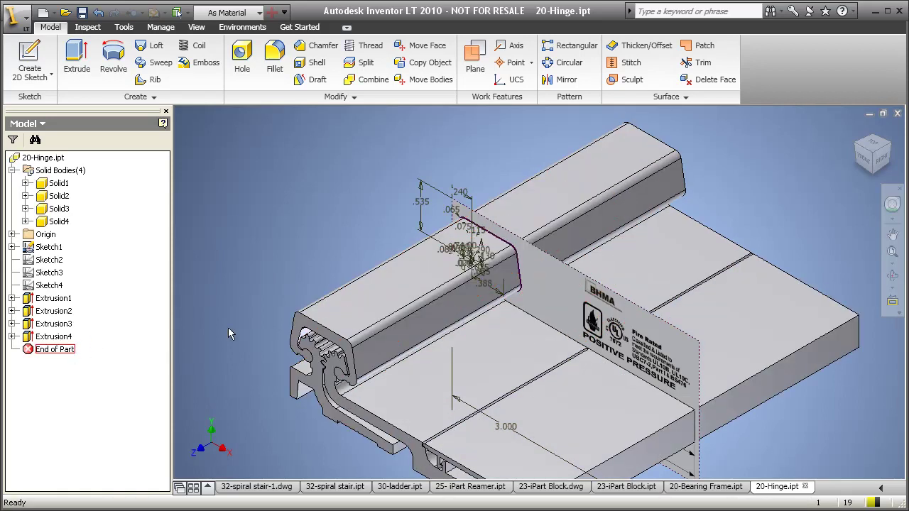
- Isolate Solid3 of the hinge by hiding the other bodies, and turn off the visibility of Sketch1
{"action": "left_click", "coordinate": [53, 209]}
{"action": "right_click", "coordinate": [55, 210]}
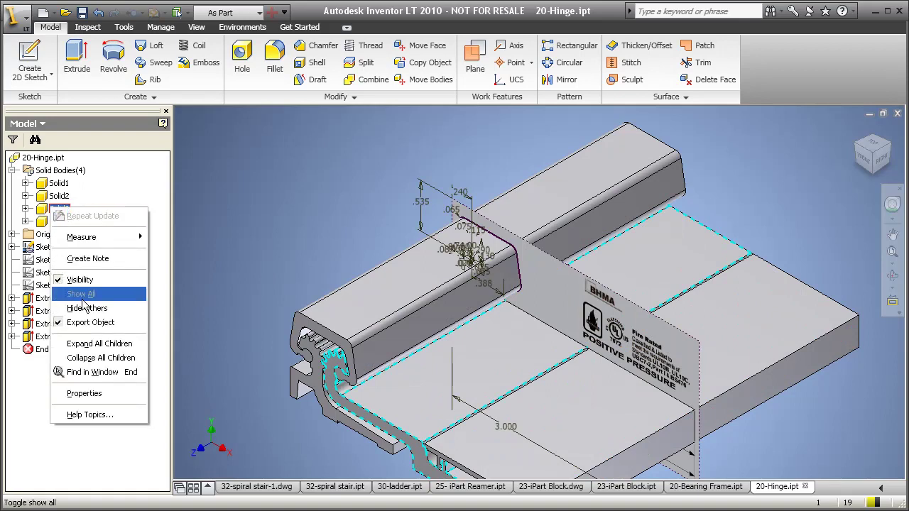
{"action": "left_click", "coordinate": [114, 308]}
{"action": "middle_click_drag", "start_coordinate": [498, 329], "coordinate": [312, 255]}
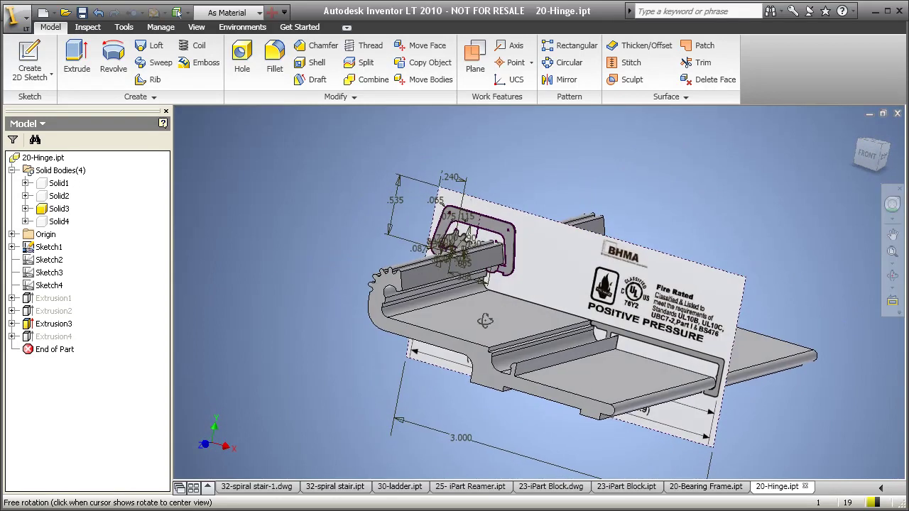
{"action": "right_click", "coordinate": [46, 246]}
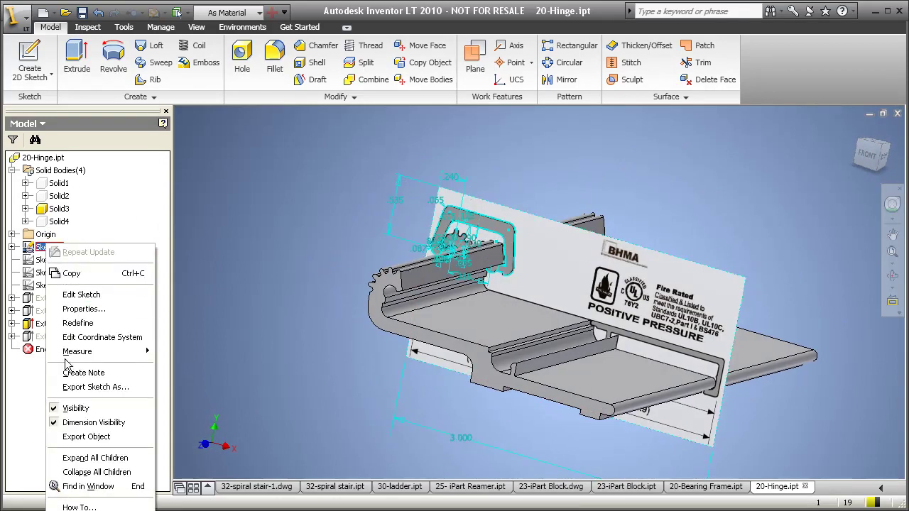
{"action": "left_click", "coordinate": [77, 408]}
- Show all solid bodies of the hinge again
{"action": "left_click", "coordinate": [57, 208]}
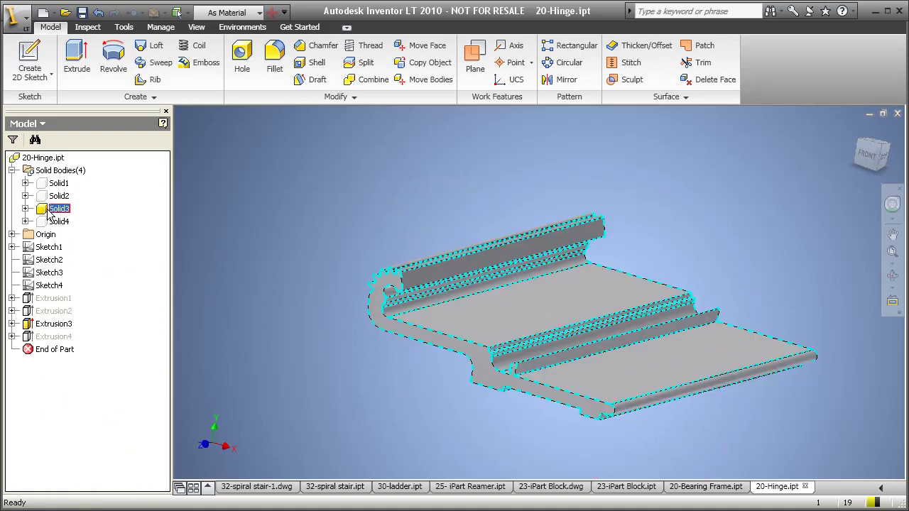
{"action": "right_click", "coordinate": [51, 210]}
{"action": "left_click", "coordinate": [86, 296]}
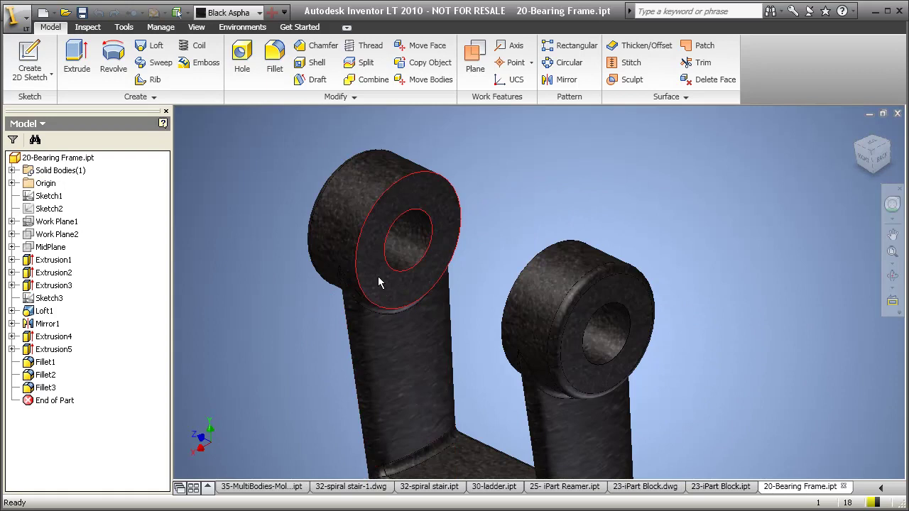
- Set the face color style of the bearing frame's left boss end face to Metal-Steel (Machined_01)
{"action": "middle_click_drag", "start_coordinate": [378, 283], "coordinate": [399, 270]}
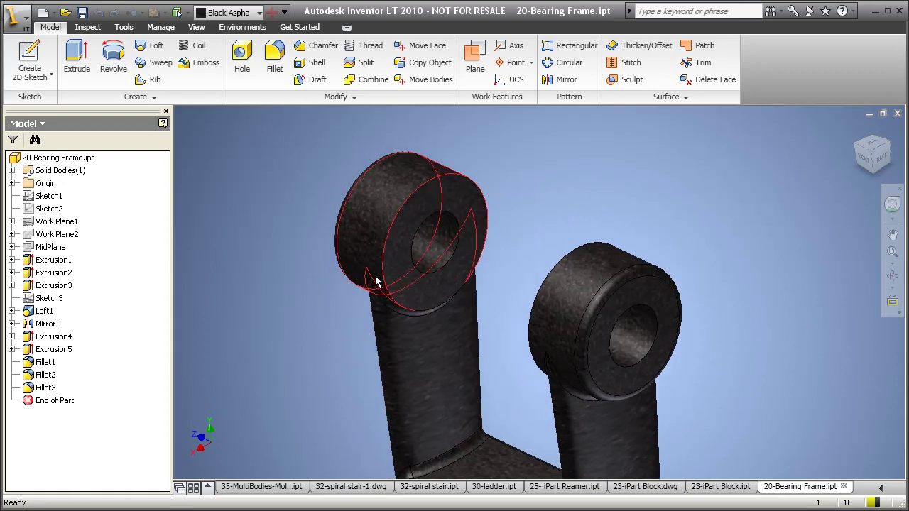
{"action": "left_click", "coordinate": [399, 269]}
{"action": "right_click", "coordinate": [399, 260]}
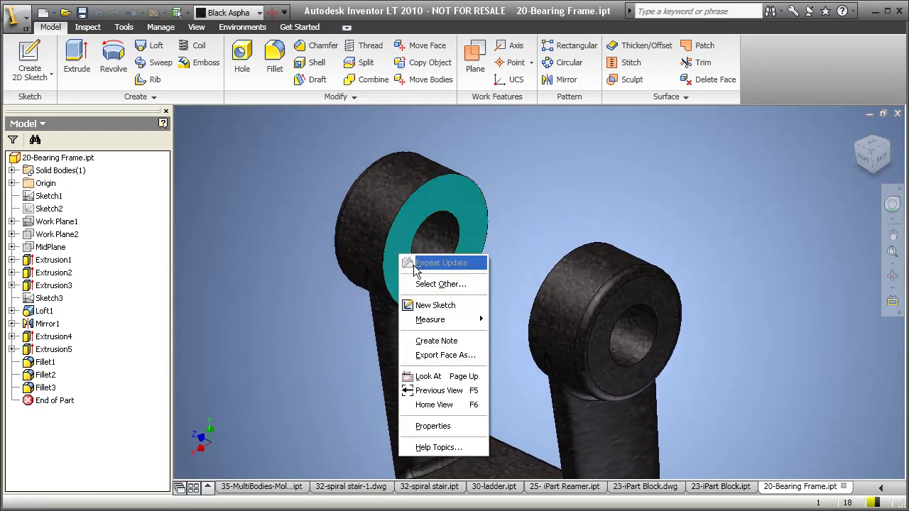
{"action": "left_click", "coordinate": [433, 426]}
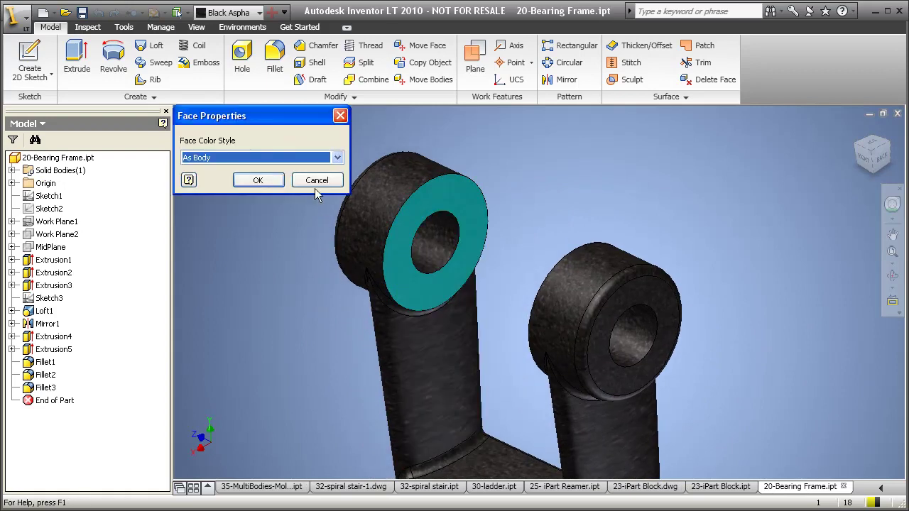
{"action": "left_click", "coordinate": [338, 158]}
{"action": "left_click_drag", "start_coordinate": [338, 188], "coordinate": [335, 357]}
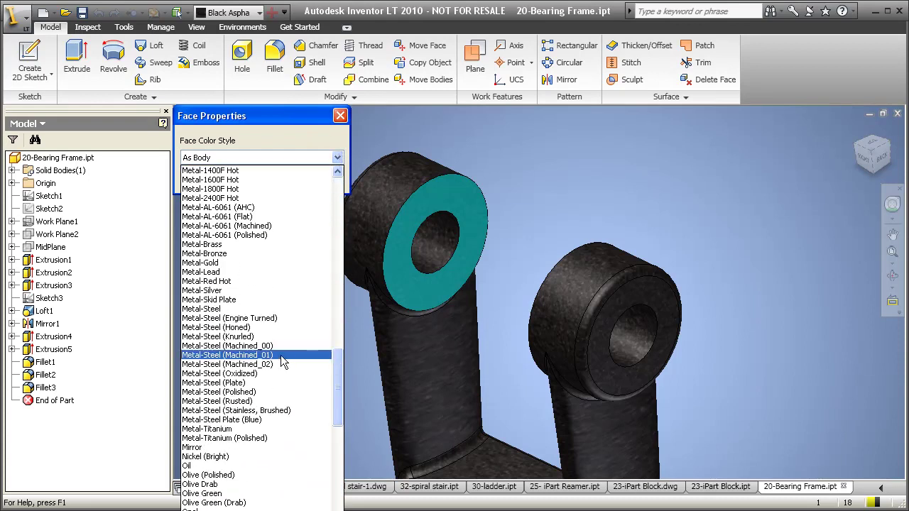
{"action": "left_click", "coordinate": [315, 357]}
{"action": "left_click", "coordinate": [258, 181]}
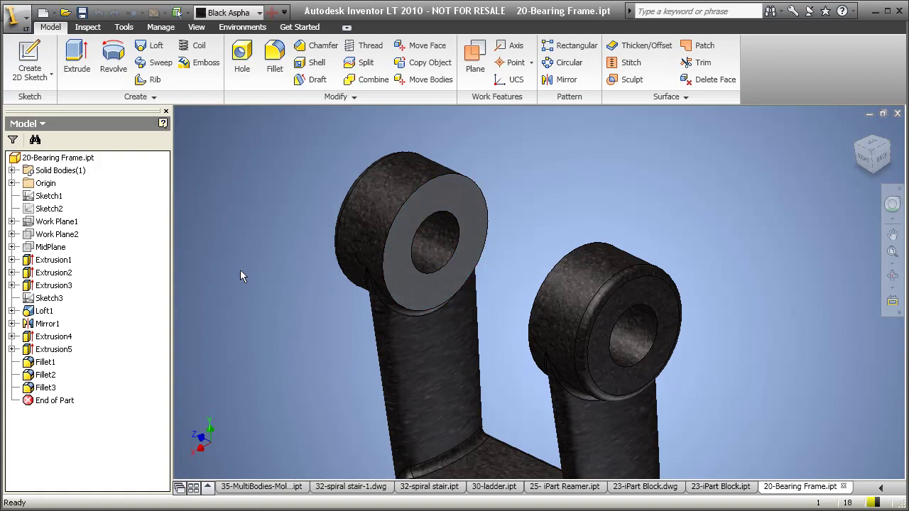
{"action": "middle_click_drag", "start_coordinate": [477, 272], "coordinate": [504, 250]}
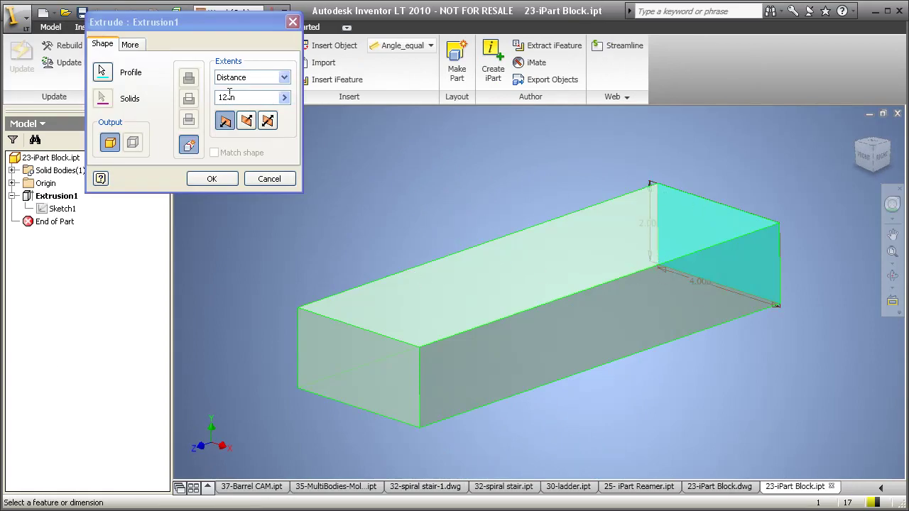
- Accept the block's Extrusion1 definition with a distance of 12 in
{"action": "left_click", "coordinate": [225, 178]}
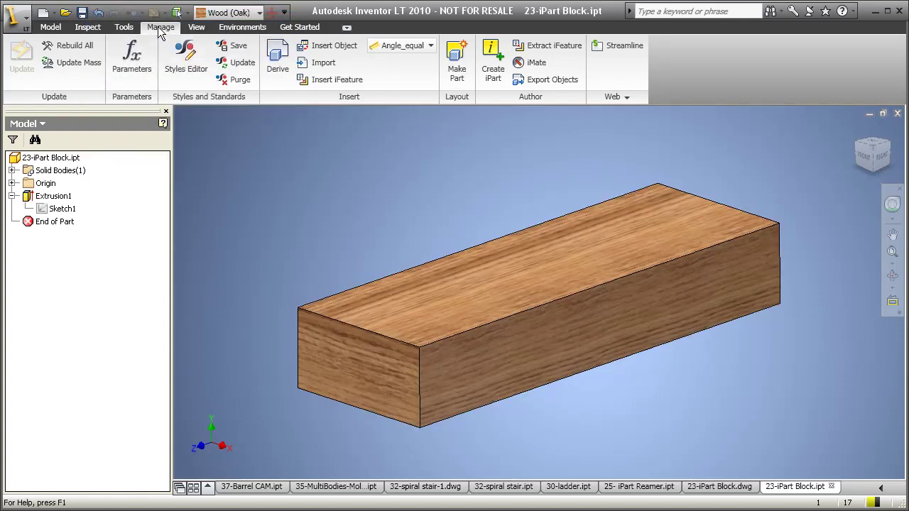
- Create an iPart from the block and insert two more member rows, 23-iPart Block-02 and 23-iPart Block-03
{"action": "left_click", "coordinate": [493, 64]}
{"action": "left_click_drag", "start_coordinate": [382, 132], "coordinate": [358, 53]}
{"action": "right_click", "coordinate": [186, 199]}
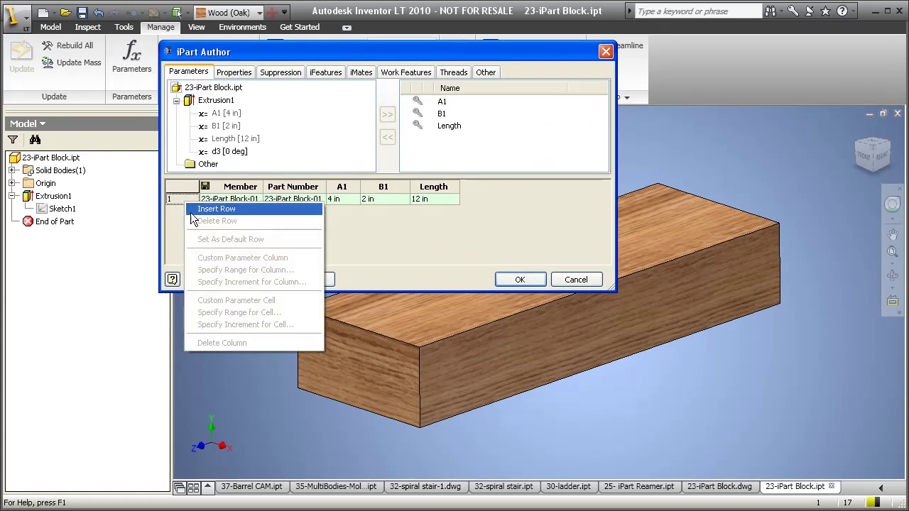
{"action": "left_click", "coordinate": [203, 206]}
{"action": "right_click", "coordinate": [190, 208]}
{"action": "left_click", "coordinate": [204, 218]}
- Set the Length of member 23-iPart Block-02 to 24 in and of member 23-iPart Block-03 to 36 in
{"action": "left_click", "coordinate": [420, 214]}
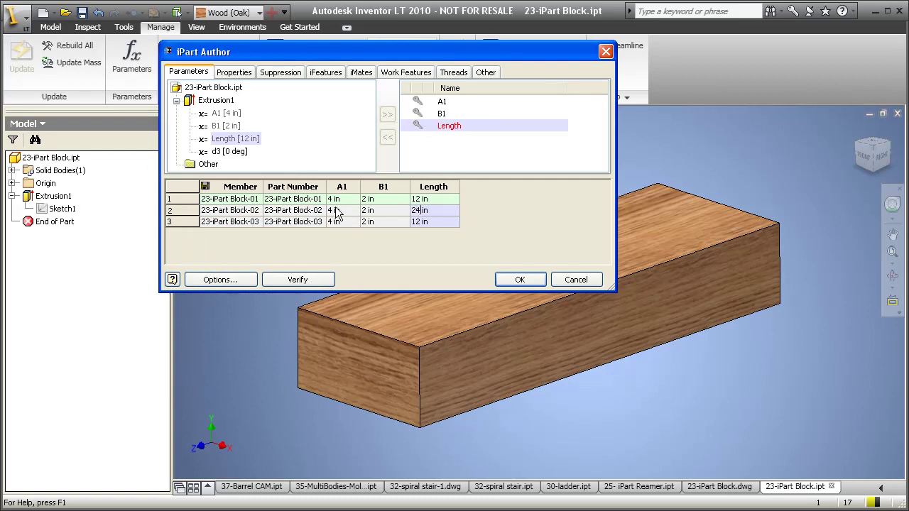
{"action": "type", "text": "24"}
{"action": "left_click", "coordinate": [419, 222]}
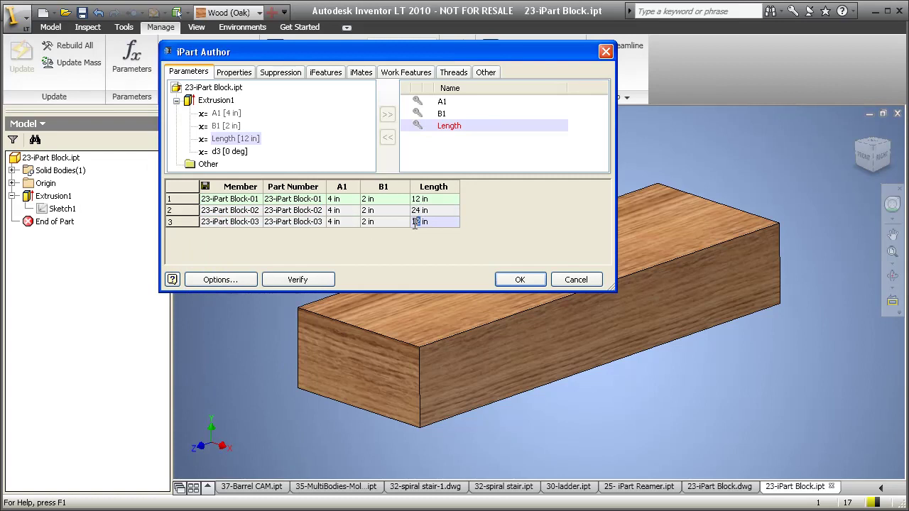
{"action": "type", "text": "36"}
- Set A1 to 8 in and B1 to 4 in for member 23-iPart Block-03 and accept the iPart definition
{"action": "left_click", "coordinate": [332, 222]}
{"action": "left_click", "coordinate": [367, 221]}
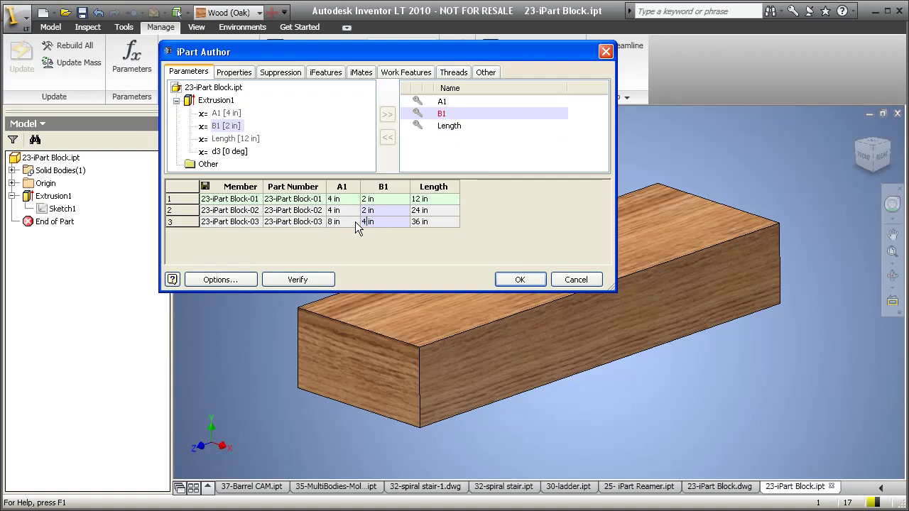
{"action": "type", "text": "4"}
{"action": "left_click", "coordinate": [532, 282]}
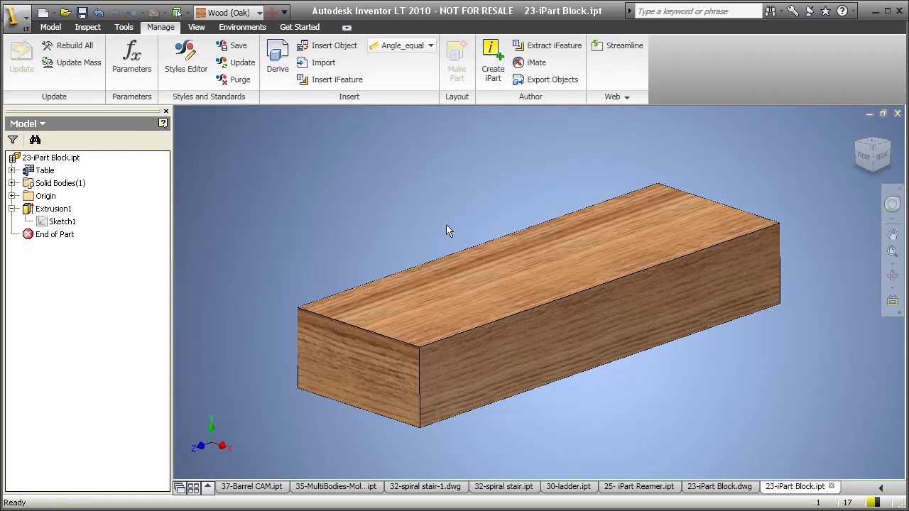
- Activate the block's members 23-iPart Block-02 and 23-iPart Block-03 in turn to compare their sizes, and return to 23-iPart Block-01
{"action": "left_click", "coordinate": [12, 171]}
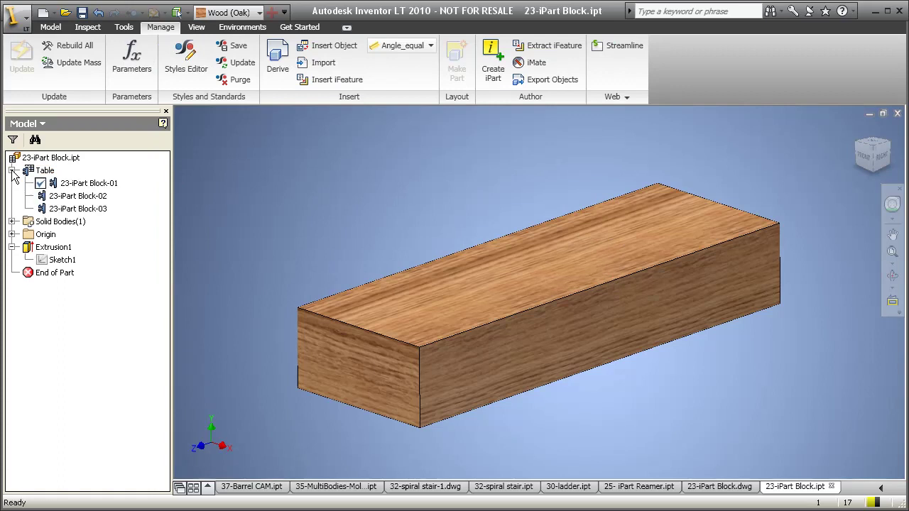
{"action": "double_click", "coordinate": [59, 198]}
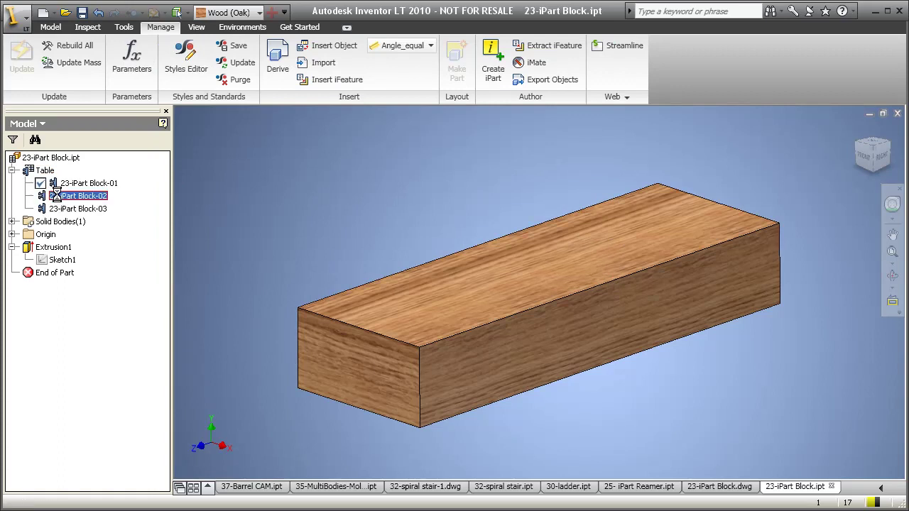
{"action": "middle_click_drag", "start_coordinate": [254, 260], "coordinate": [437, 242]}
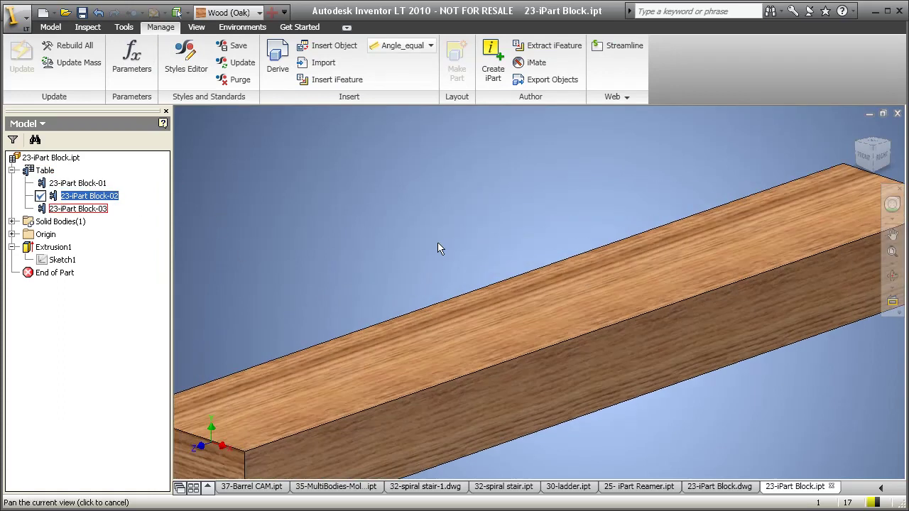
{"action": "scroll", "coordinate": [424, 244], "scroll_direction": "up", "scroll_amount": 3}
{"action": "double_click", "coordinate": [64, 209]}
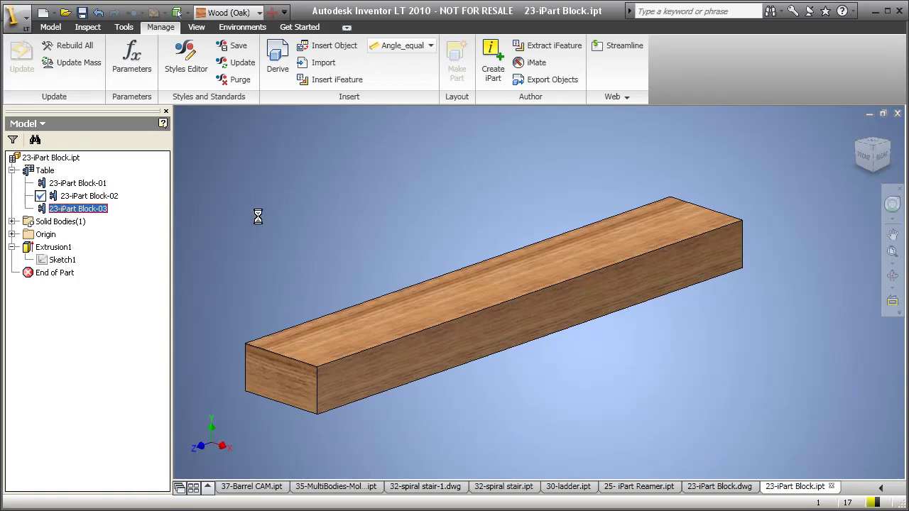
{"action": "scroll", "coordinate": [331, 224], "scroll_direction": "up", "scroll_amount": 4}
{"action": "middle_click_drag", "start_coordinate": [361, 247], "coordinate": [465, 257]}
{"action": "scroll", "coordinate": [433, 256], "scroll_direction": "down", "scroll_amount": 3}
{"action": "double_click", "coordinate": [69, 196]}
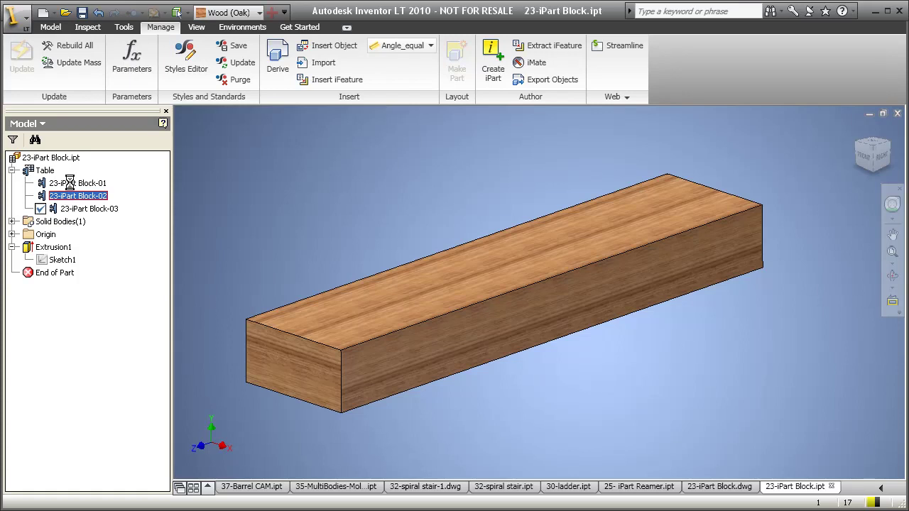
{"action": "left_click", "coordinate": [68, 184]}
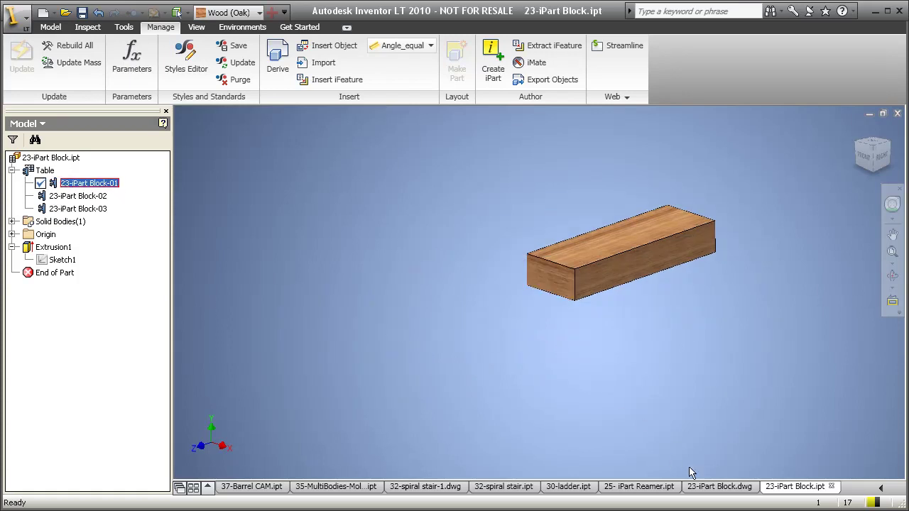
- In 23-iPart Block.dwg, start a general table based on the front view and add the columns A1, B1 and Length
{"action": "left_click", "coordinate": [703, 486]}
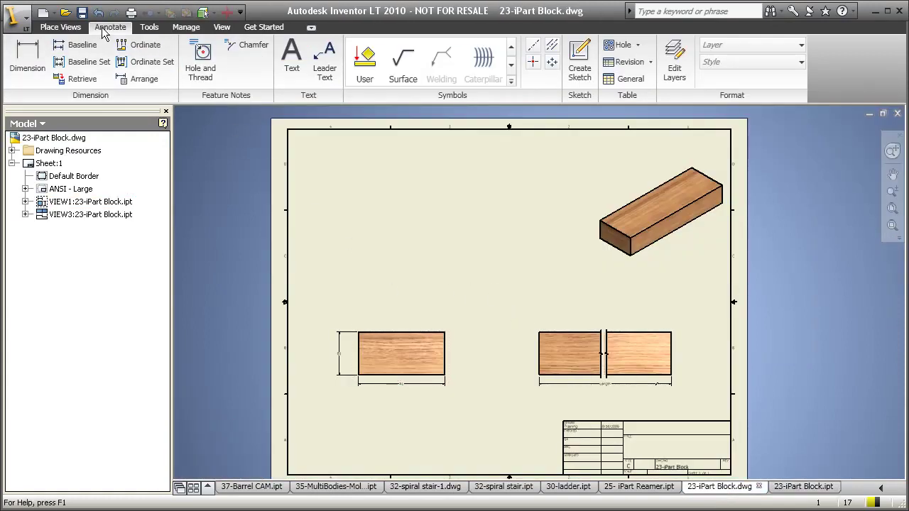
{"action": "left_click", "coordinate": [619, 79]}
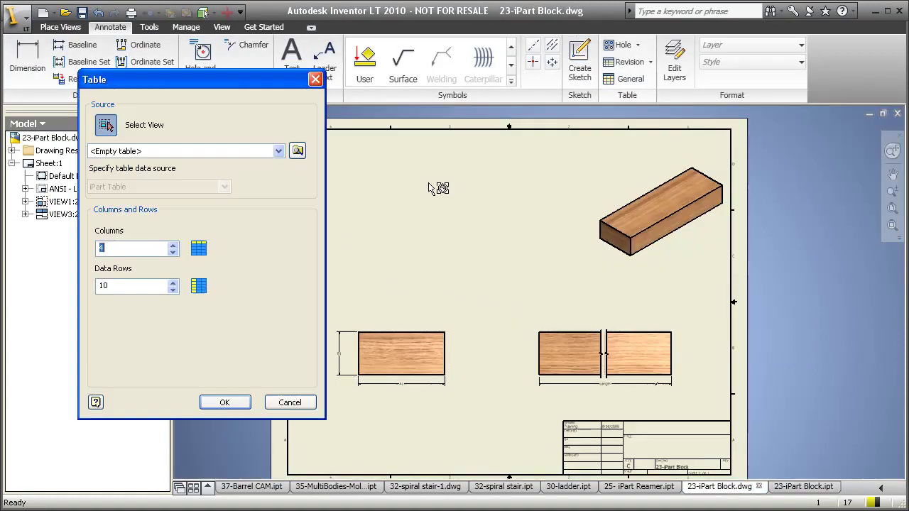
{"action": "left_click", "coordinate": [416, 330]}
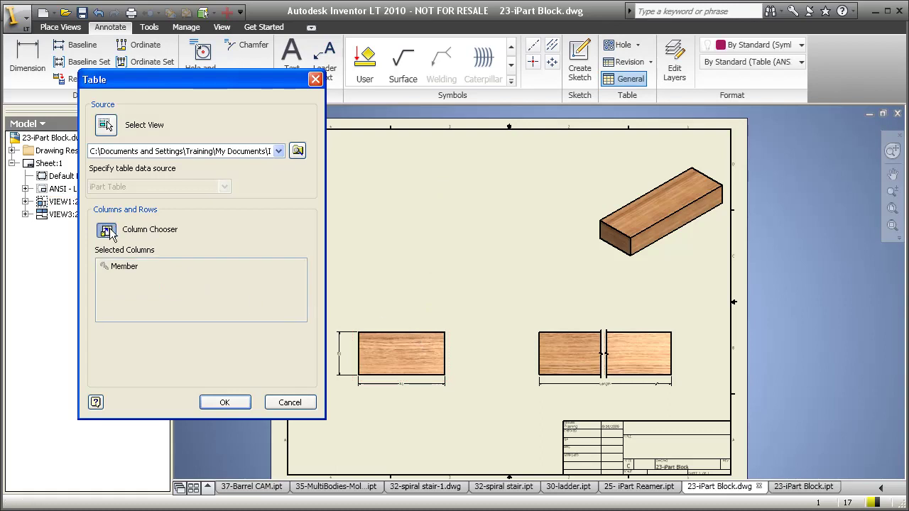
{"action": "left_click", "coordinate": [107, 230]}
{"action": "left_click", "coordinate": [311, 202]}
{"action": "left_click", "coordinate": [312, 202]}
{"action": "left_click", "coordinate": [312, 202]}
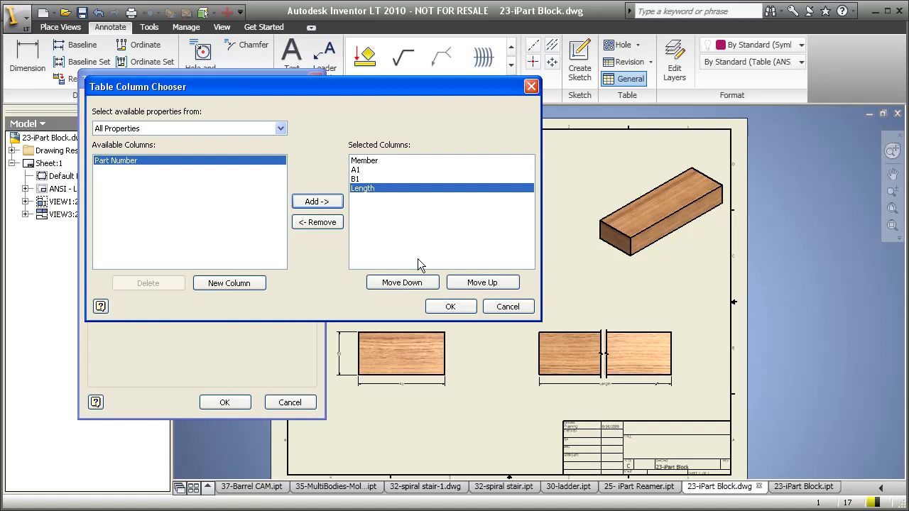
{"action": "left_click", "coordinate": [450, 306]}
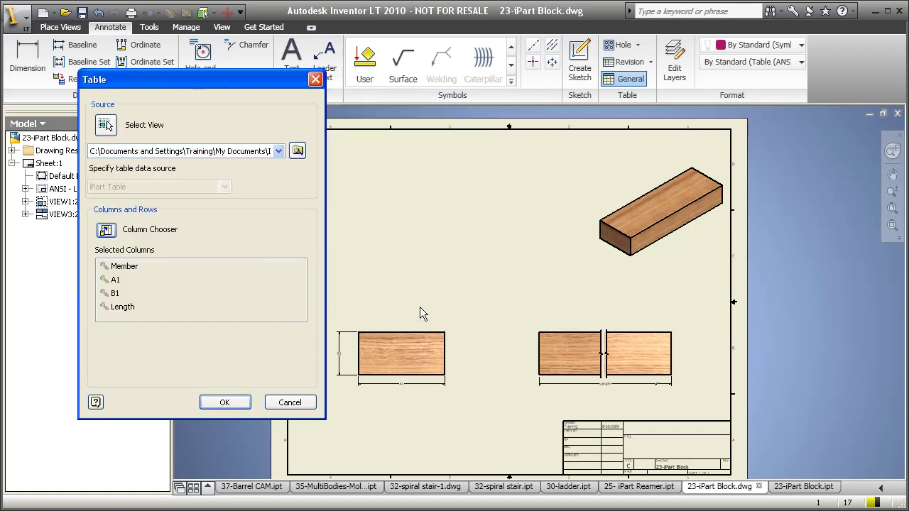
- Place the iPart member table on the sheet in the empty area above the front view
{"action": "left_click", "coordinate": [224, 403]}
{"action": "left_click", "coordinate": [366, 271]}
{"action": "scroll", "coordinate": [404, 321], "scroll_direction": "up", "scroll_amount": 3}
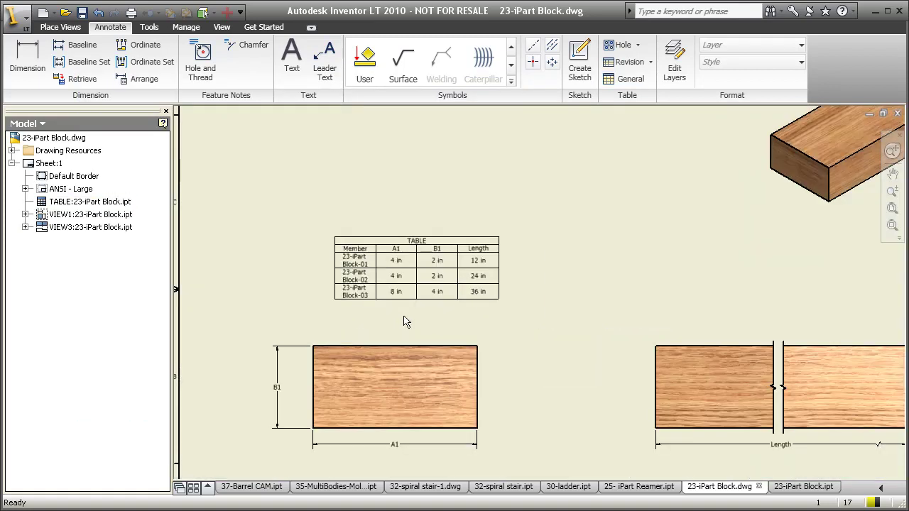
{"action": "middle_click_drag", "start_coordinate": [404, 322], "coordinate": [401, 289]}
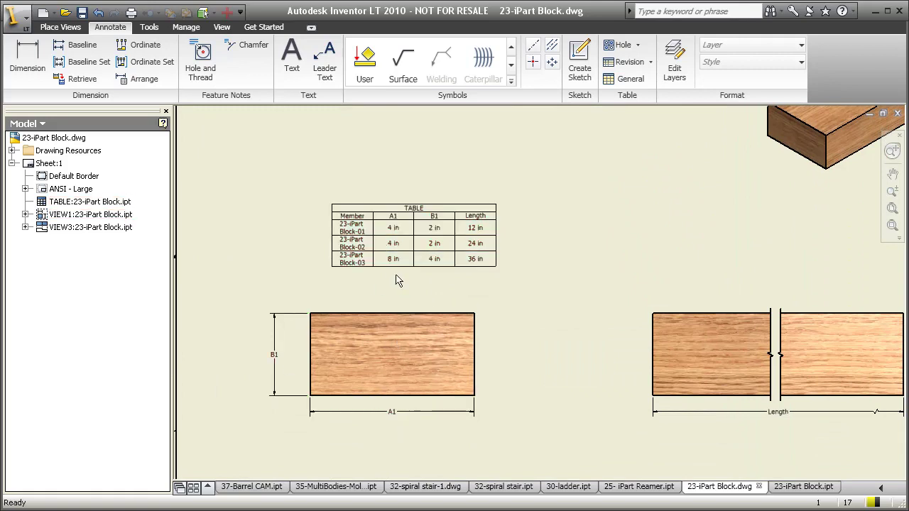
{"action": "middle_click_drag", "start_coordinate": [632, 369], "coordinate": [590, 335]}
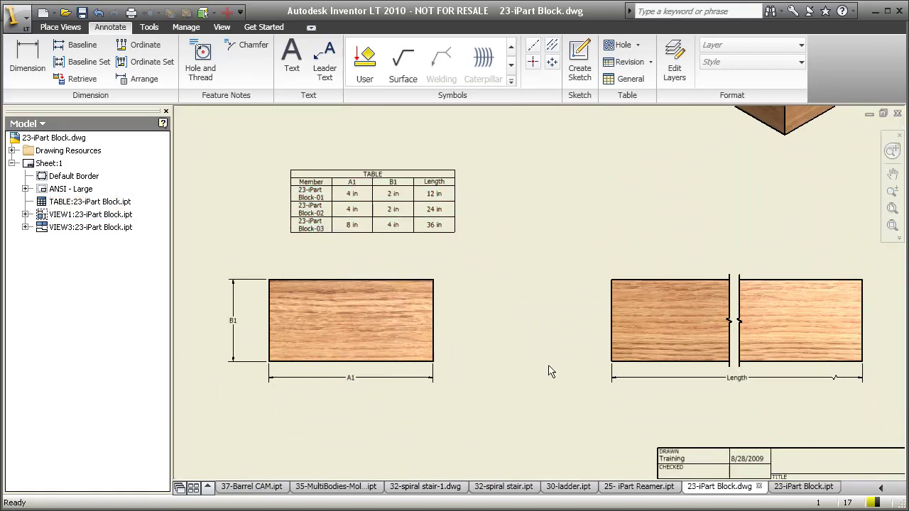
{"action": "scroll", "coordinate": [510, 319], "scroll_direction": "up", "scroll_amount": 3}
{"action": "middle_click_drag", "start_coordinate": [509, 322], "coordinate": [466, 374]}
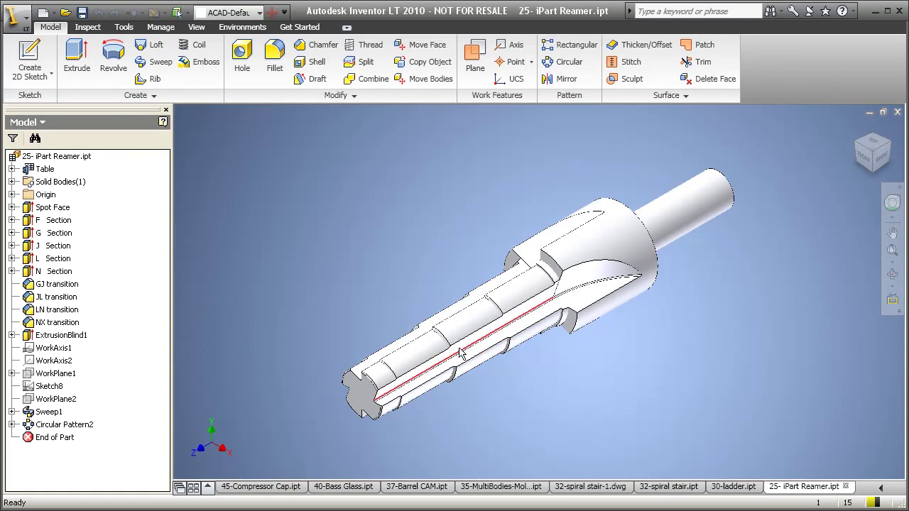
- Open the iPart Reamer's table as an Excel spreadsheet, examine its member dimensions and feature suppression columns, and close it
{"action": "middle_click_drag", "start_coordinate": [398, 383], "coordinate": [384, 296], "text": "shift"}
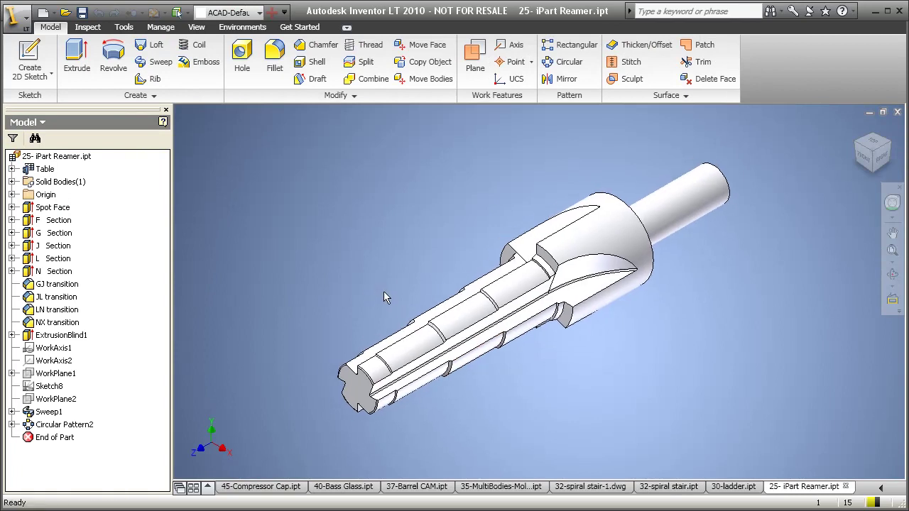
{"action": "left_click", "coordinate": [12, 169]}
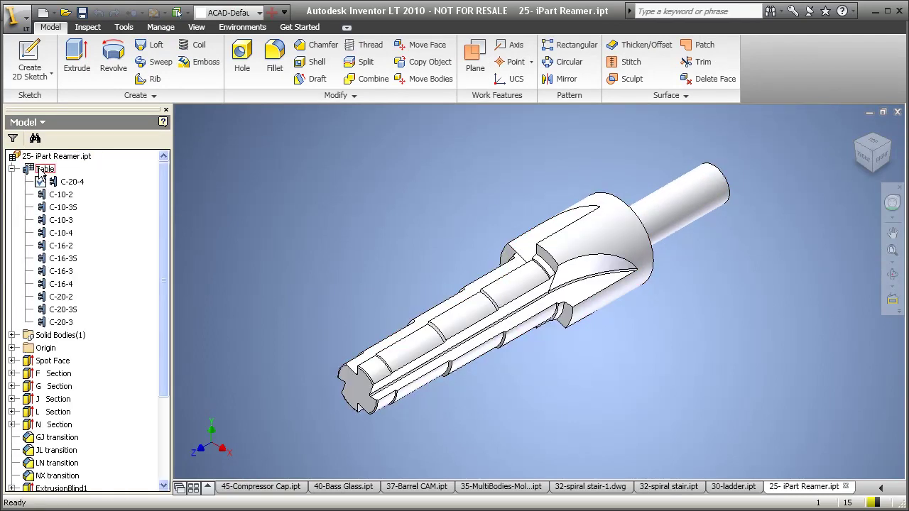
{"action": "right_click", "coordinate": [39, 171]}
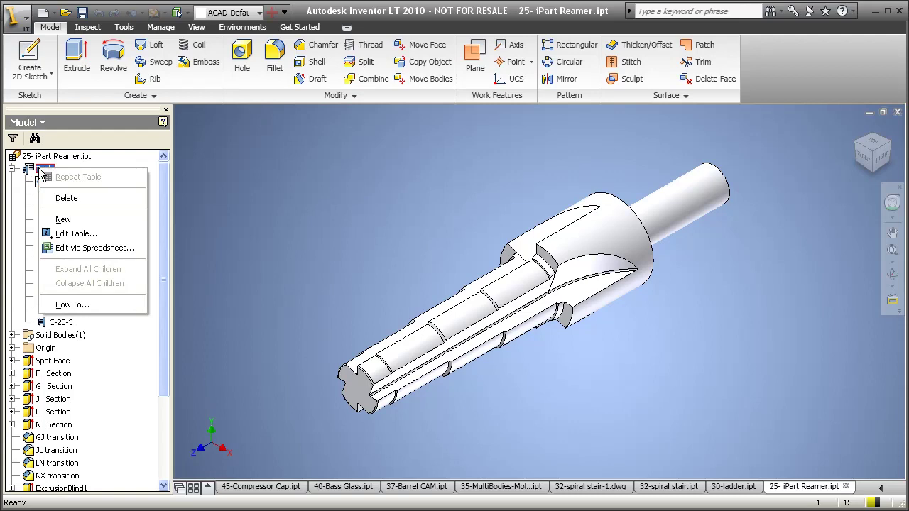
{"action": "left_click", "coordinate": [77, 248]}
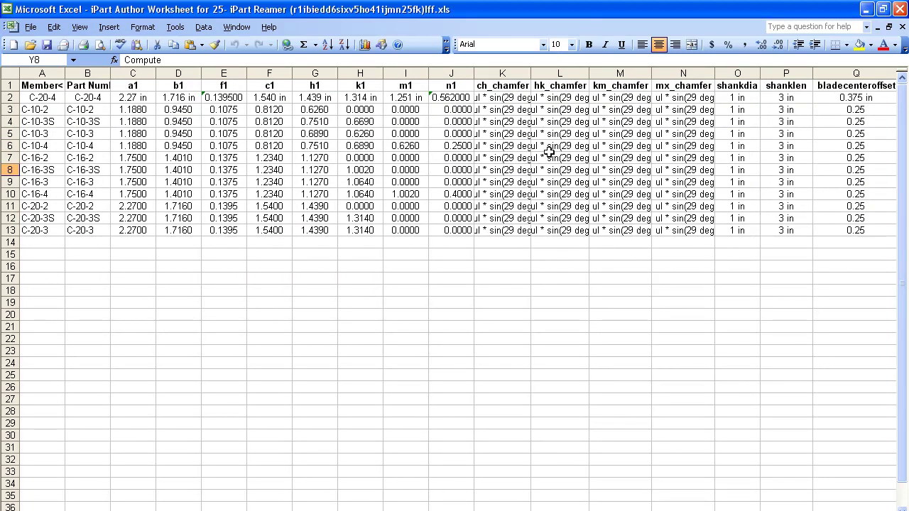
{"action": "scroll", "coordinate": [457, 292], "scroll_direction": "right", "scroll_amount": 5}
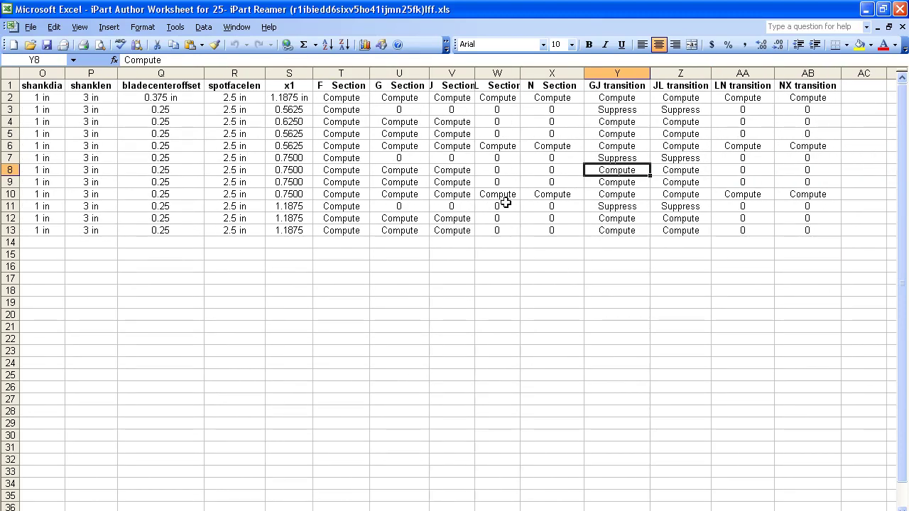
{"action": "left_click", "coordinate": [900, 9]}
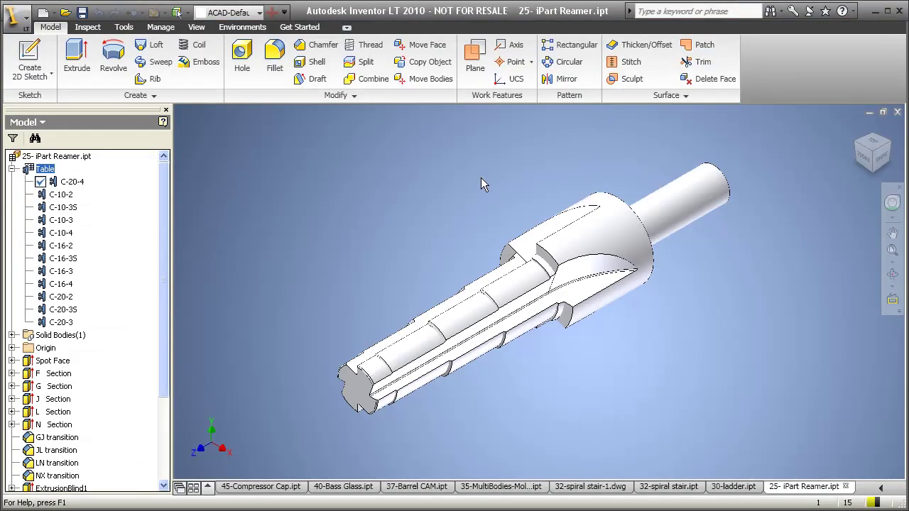
- Activate the reamer members C-10-2, C-10-4, C-16-4 and C-20-3 one after another
{"action": "left_click_drag", "start_coordinate": [163, 174], "coordinate": [108, 182]}
{"action": "double_click", "coordinate": [59, 195]}
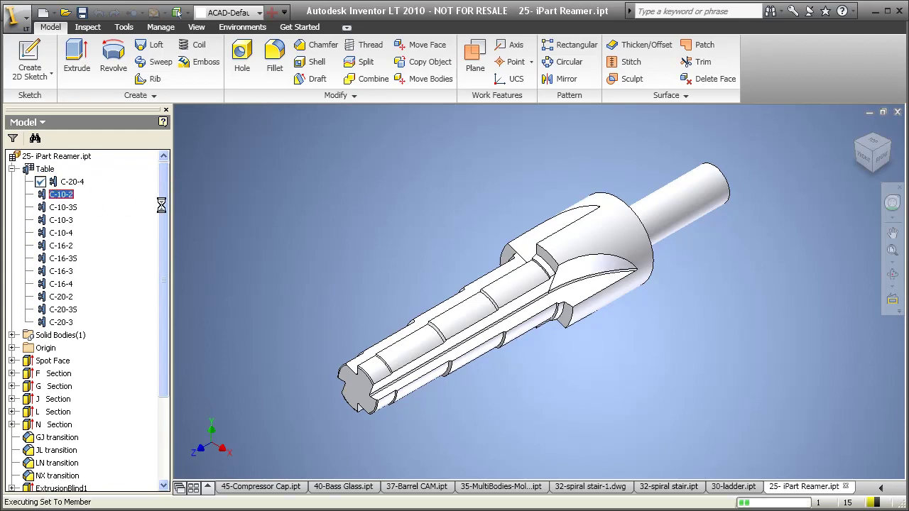
{"action": "left_click_drag", "start_coordinate": [165, 183], "coordinate": [211, 197]}
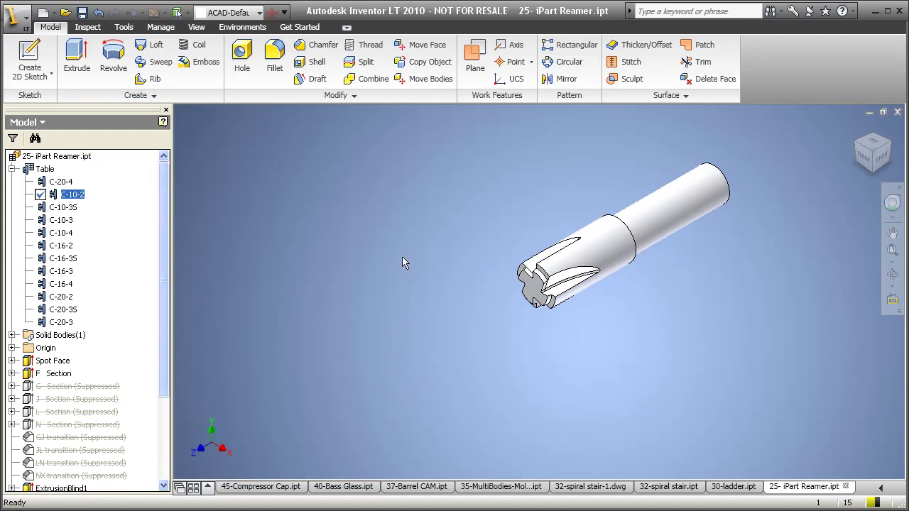
{"action": "middle_click_drag", "start_coordinate": [450, 258], "coordinate": [416, 260]}
{"action": "double_click", "coordinate": [60, 233]}
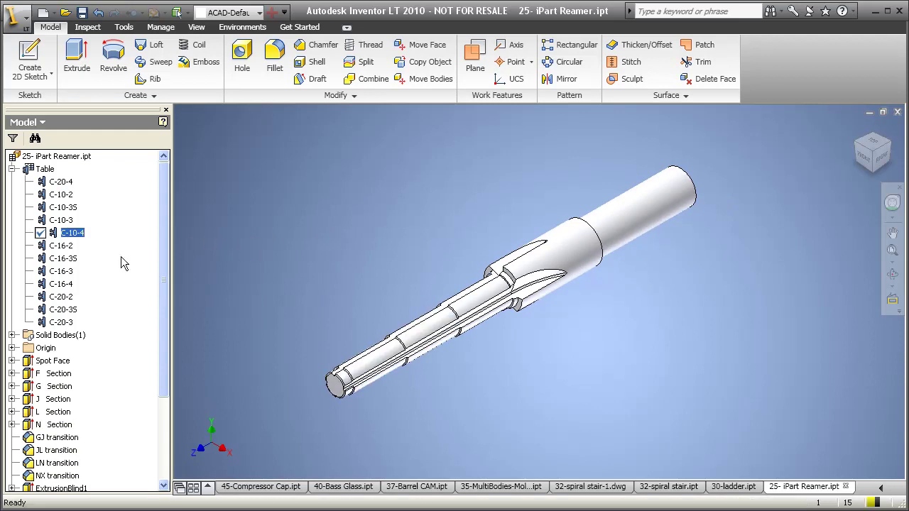
{"action": "double_click", "coordinate": [60, 283]}
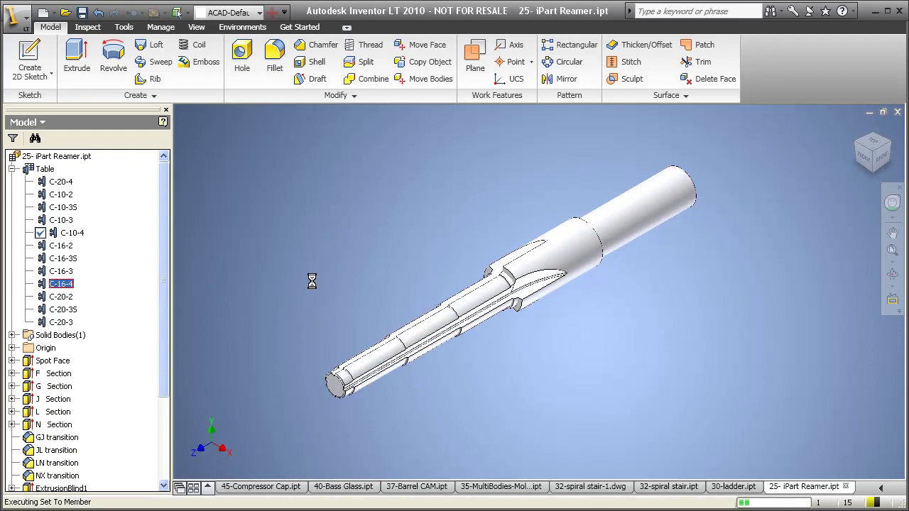
{"action": "double_click", "coordinate": [63, 323]}
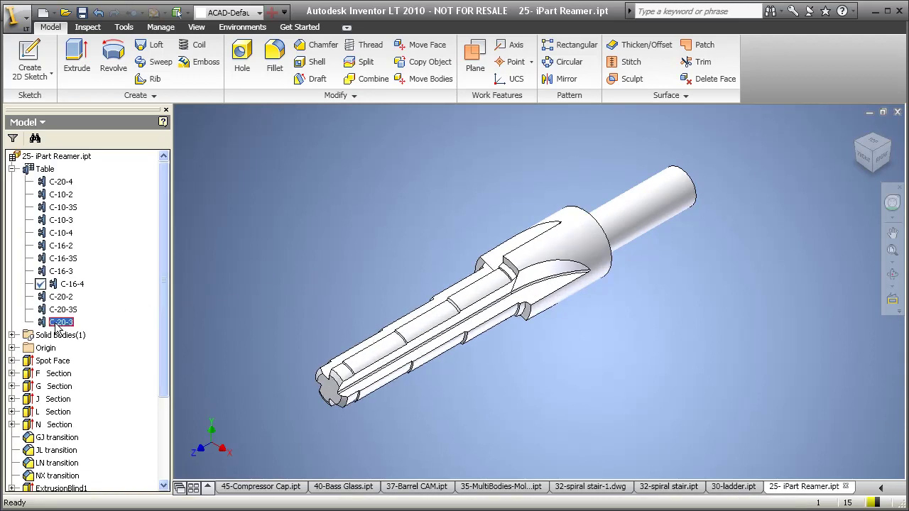
{"action": "middle_click_drag", "start_coordinate": [440, 330], "coordinate": [431, 303], "text": "shift"}
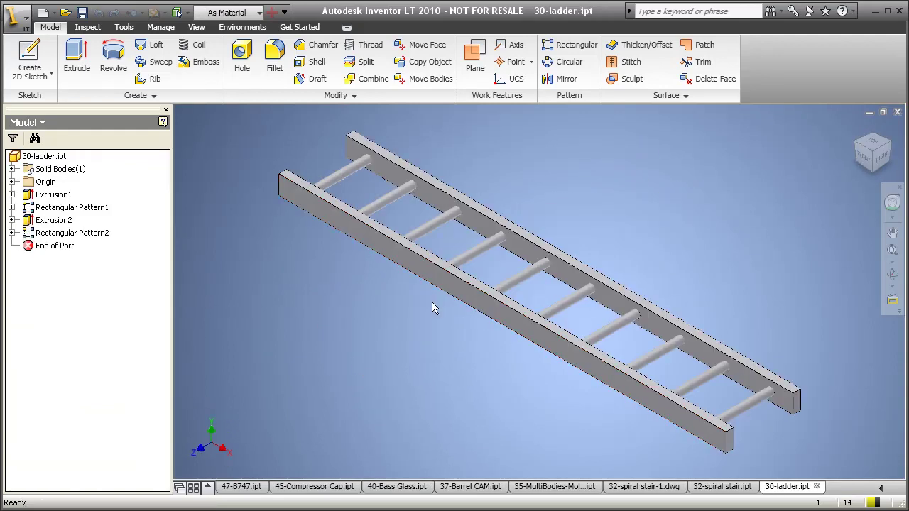
- Open the ladder's parameters and increase the length parameter by adding a value in feet to its 120 in equation
{"action": "scroll", "coordinate": [431, 305], "scroll_direction": "down", "scroll_amount": 2}
{"action": "middle_click_drag", "start_coordinate": [431, 307], "coordinate": [468, 314]}
{"action": "left_click", "coordinate": [160, 27]}
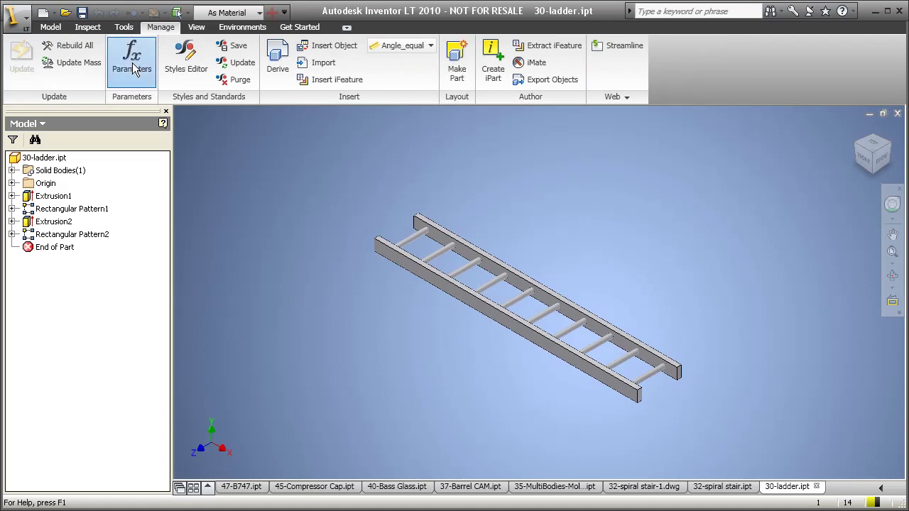
{"action": "left_click", "coordinate": [133, 68]}
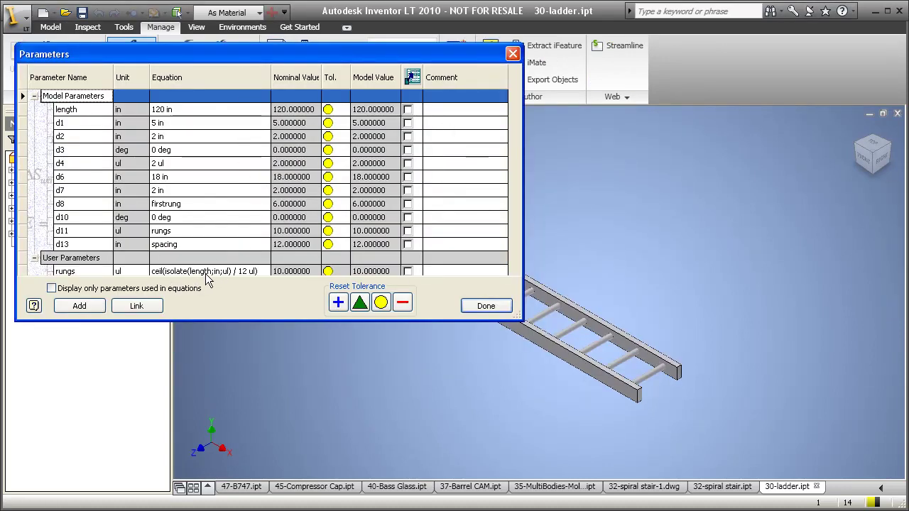
{"action": "left_click", "coordinate": [181, 108]}
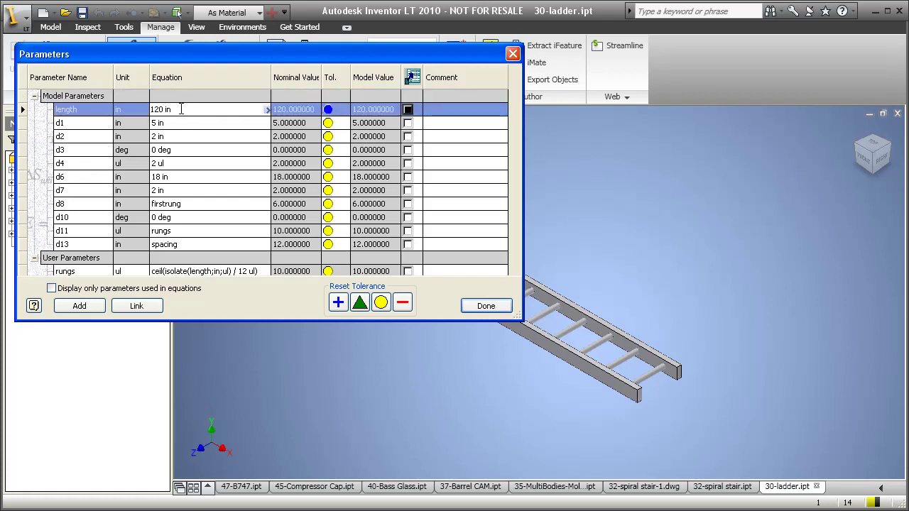
{"action": "type", "text": "+ ft"}
{"action": "left_click", "coordinate": [485, 305]}
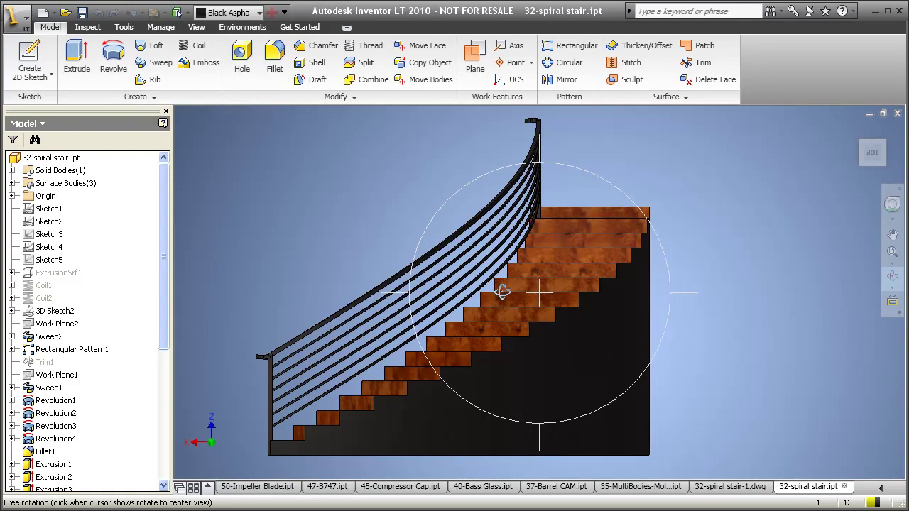
- In Sketch1 of the spiral stair, set the outer tread width dimension d0 to 5 ft+2ft and finish the sketch
{"action": "left_click_drag", "start_coordinate": [502, 291], "coordinate": [597, 331]}
{"action": "scroll", "coordinate": [597, 332], "scroll_direction": "down", "scroll_amount": 2}
{"action": "left_click_drag", "start_coordinate": [476, 300], "coordinate": [476, 342]}
{"action": "scroll", "coordinate": [476, 343], "scroll_direction": "down", "scroll_amount": 2}
{"action": "middle_click_drag", "start_coordinate": [477, 343], "coordinate": [472, 313]}
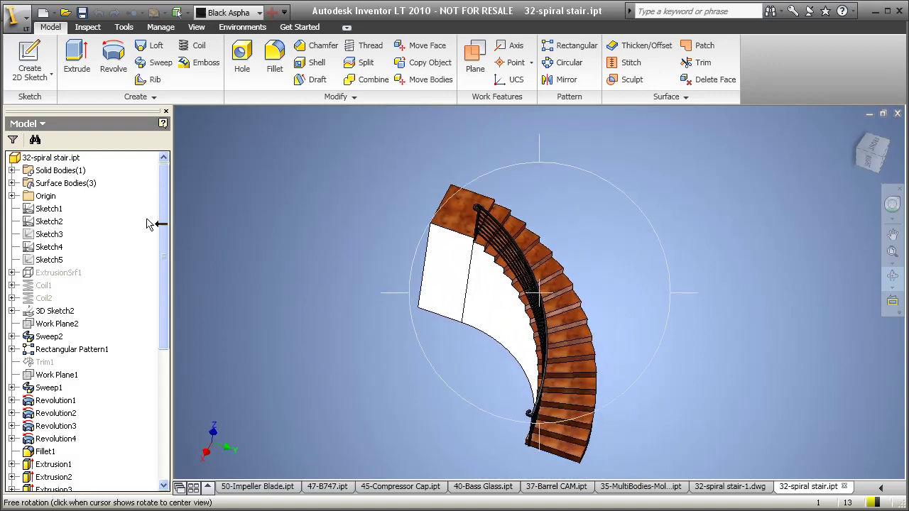
{"action": "double_click", "coordinate": [38, 213]}
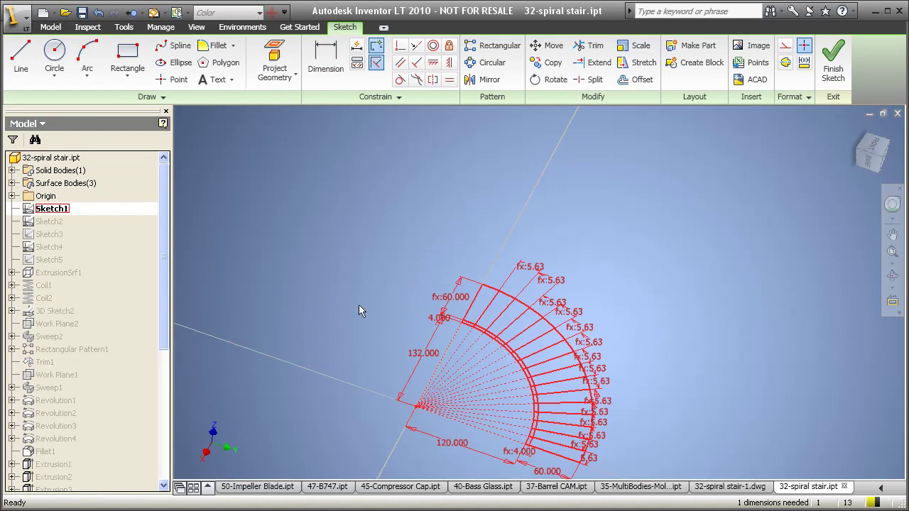
{"action": "middle_click_drag", "start_coordinate": [546, 470], "coordinate": [529, 431]}
{"action": "double_click", "coordinate": [529, 434]}
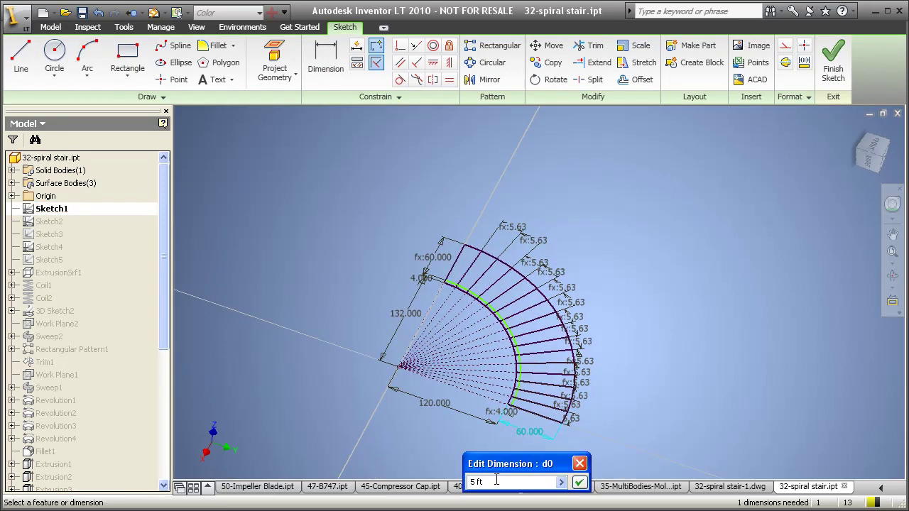
{"action": "type", "text": "+2ft"}
{"action": "left_click", "coordinate": [579, 482]}
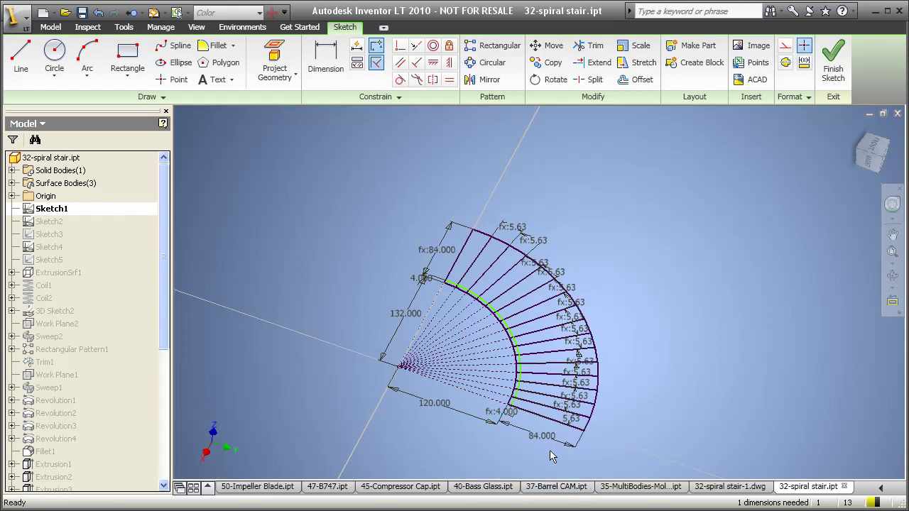
{"action": "left_click", "coordinate": [836, 60]}
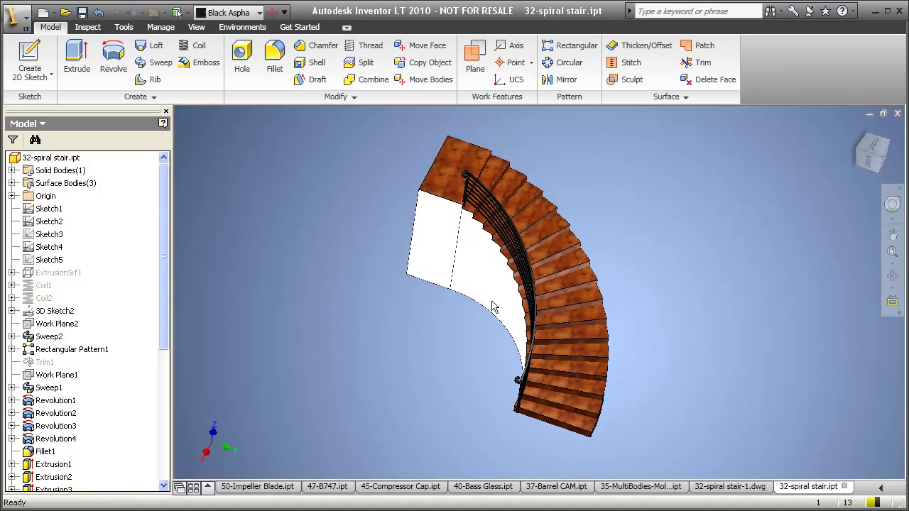
- In the 32-spiral stair drawing, insert the plan view of the stair into model space
{"action": "left_click", "coordinate": [738, 486]}
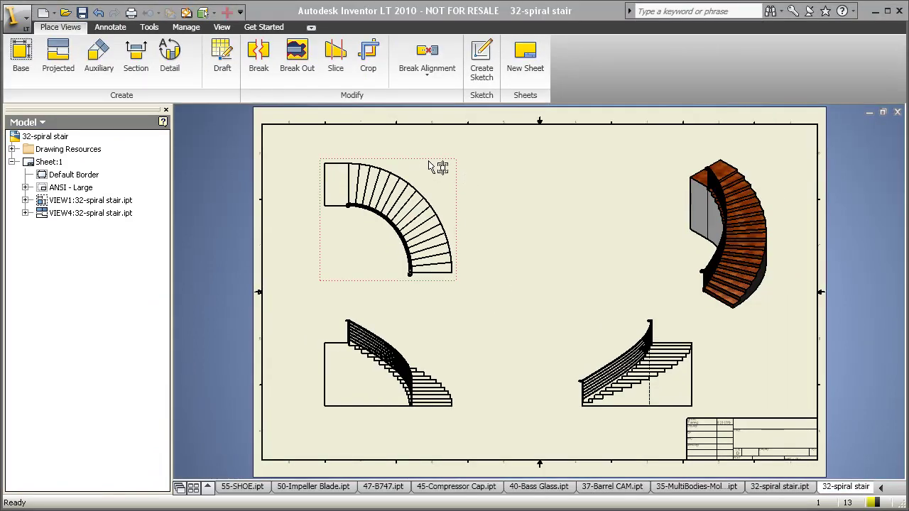
{"action": "right_click", "coordinate": [429, 161]}
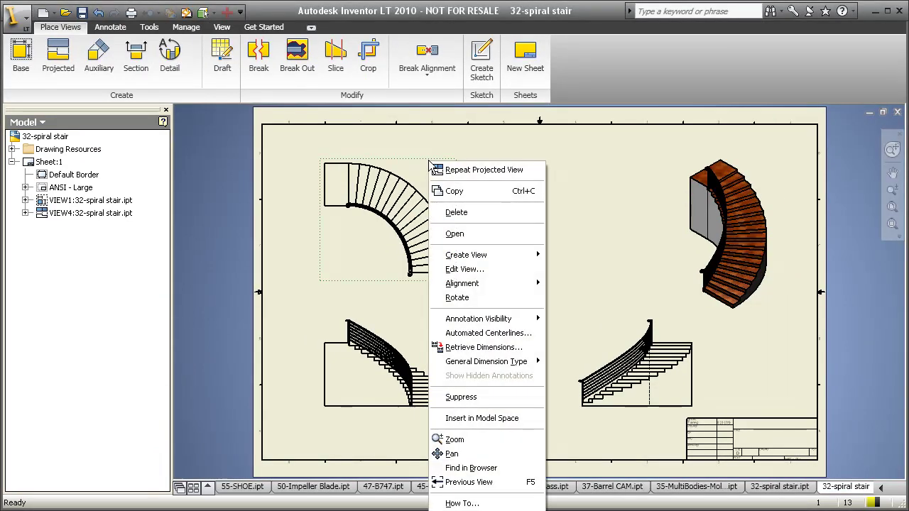
{"action": "left_click", "coordinate": [465, 423]}
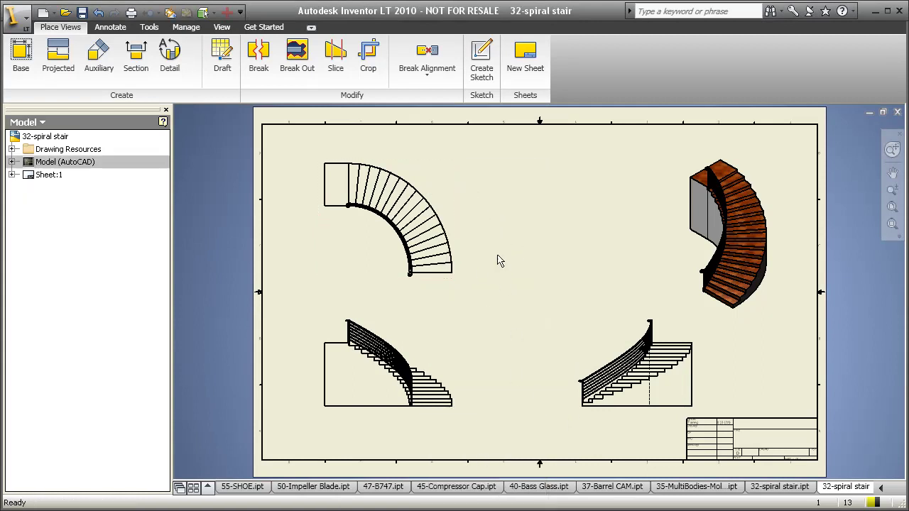
- Expand the drawing resources down to the AutoCAD Blocks and look at the entries listed there
{"action": "left_click", "coordinate": [11, 149]}
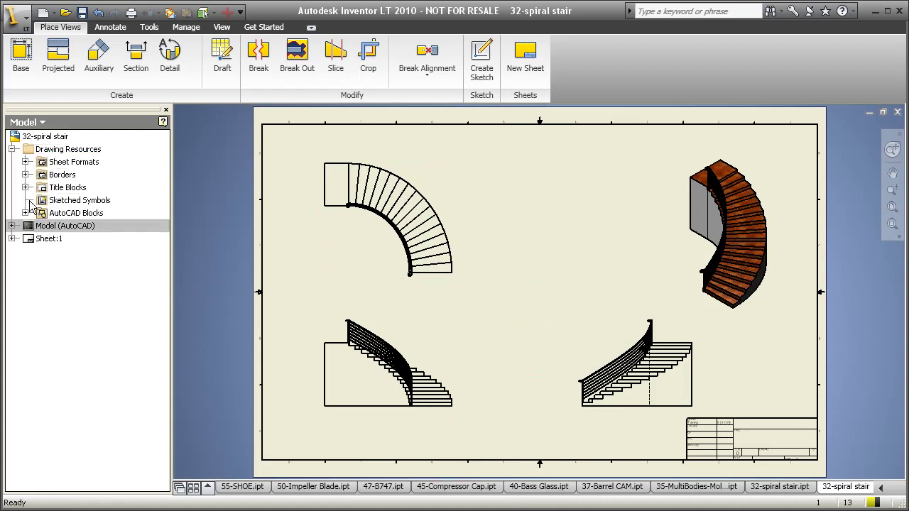
{"action": "left_click", "coordinate": [25, 213]}
{"action": "left_click", "coordinate": [71, 238]}
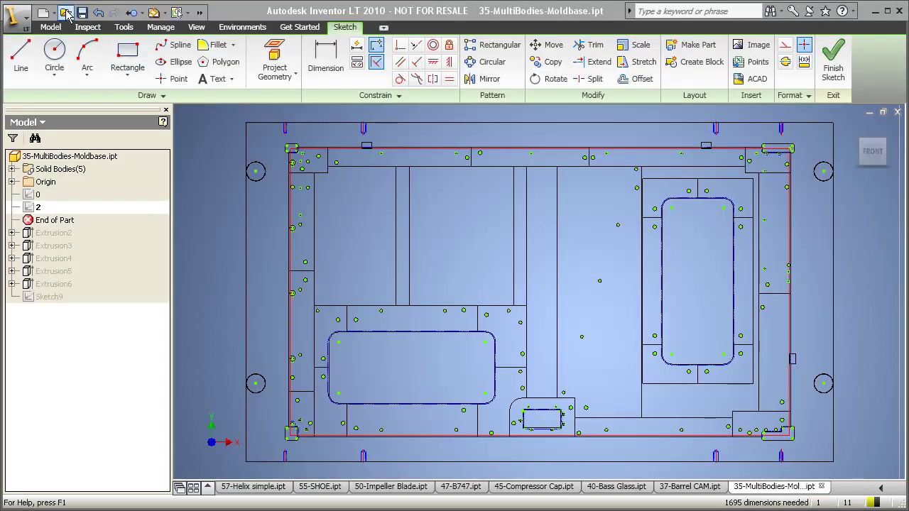
- Review the file types that can be opened, including AutoCAD drawings and other CAD formats, without opening a file
{"action": "left_click", "coordinate": [66, 13]}
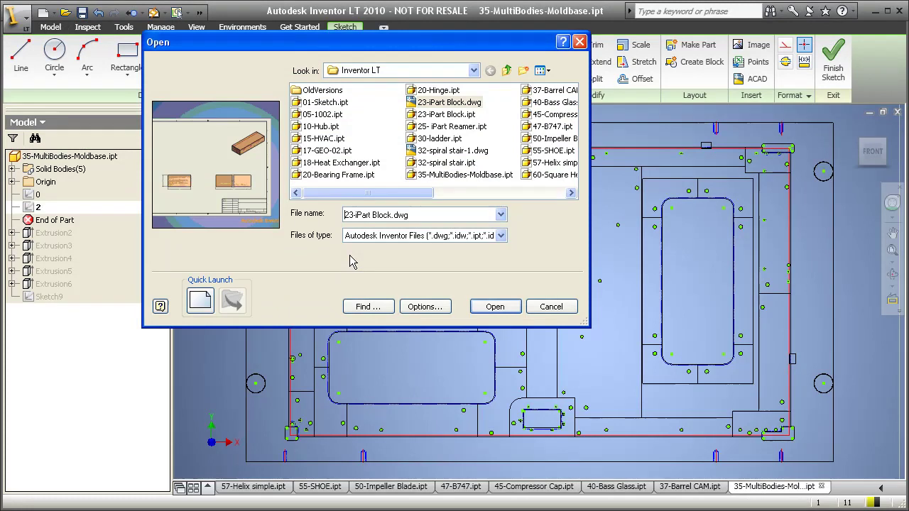
{"action": "left_click", "coordinate": [501, 235]}
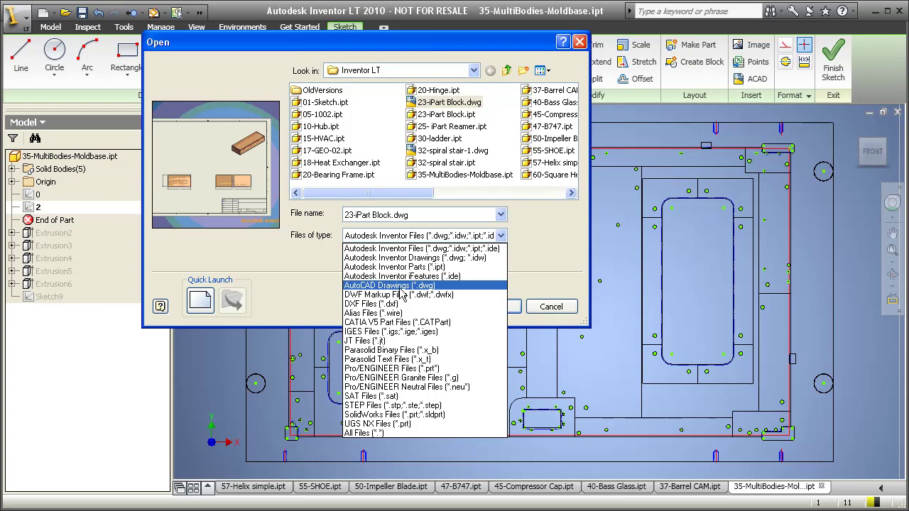
{"action": "left_click", "coordinate": [551, 309]}
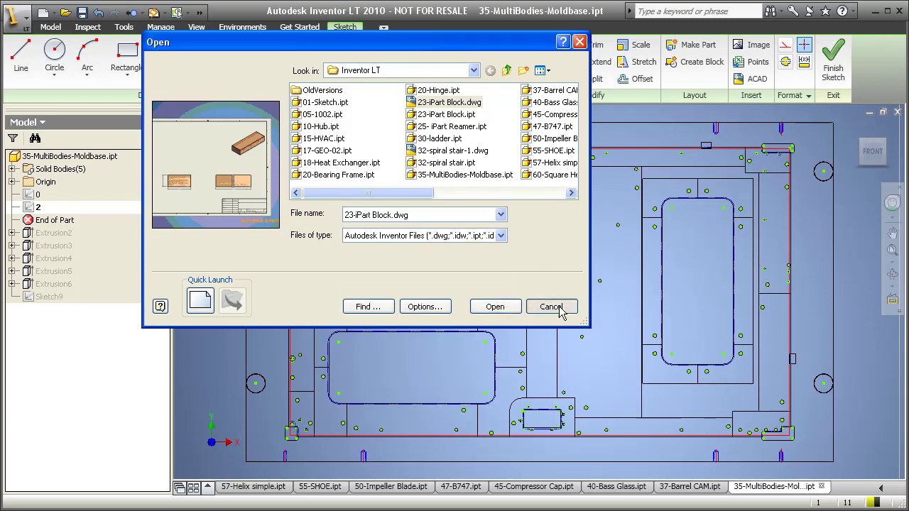
{"action": "left_click", "coordinate": [552, 307]}
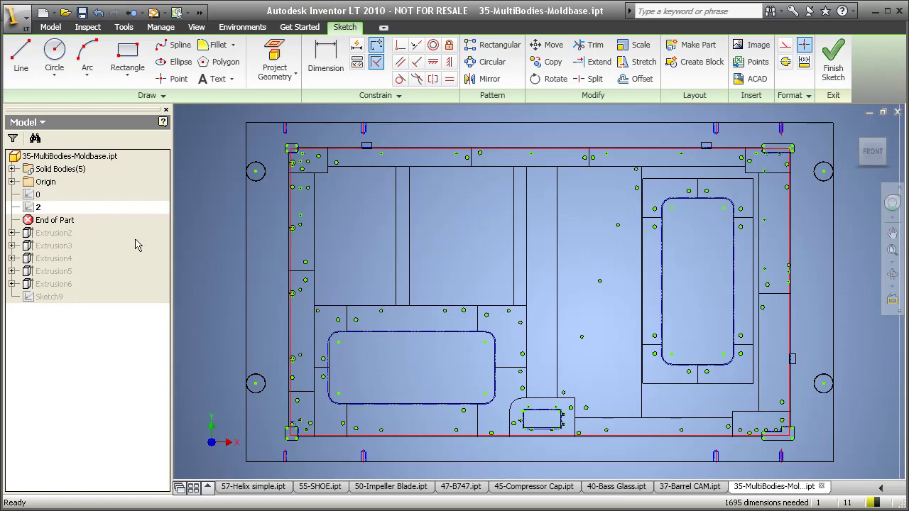
- Finish sketch 2 of the moldbase and roll the End of Part marker down past Extrusion4, continuing below Sketch9 in an isometric view
{"action": "left_click", "coordinate": [833, 58]}
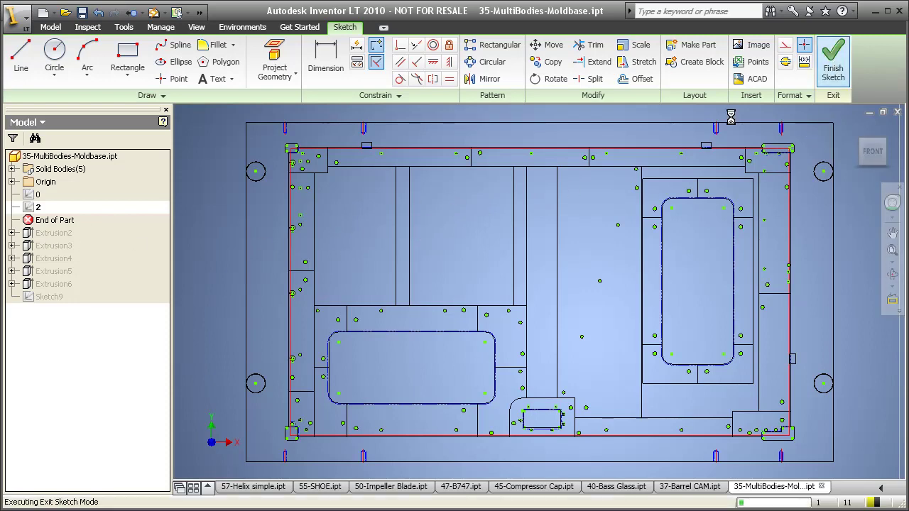
{"action": "left_click", "coordinate": [884, 164]}
{"action": "left_click_drag", "start_coordinate": [61, 220], "coordinate": [37, 264]}
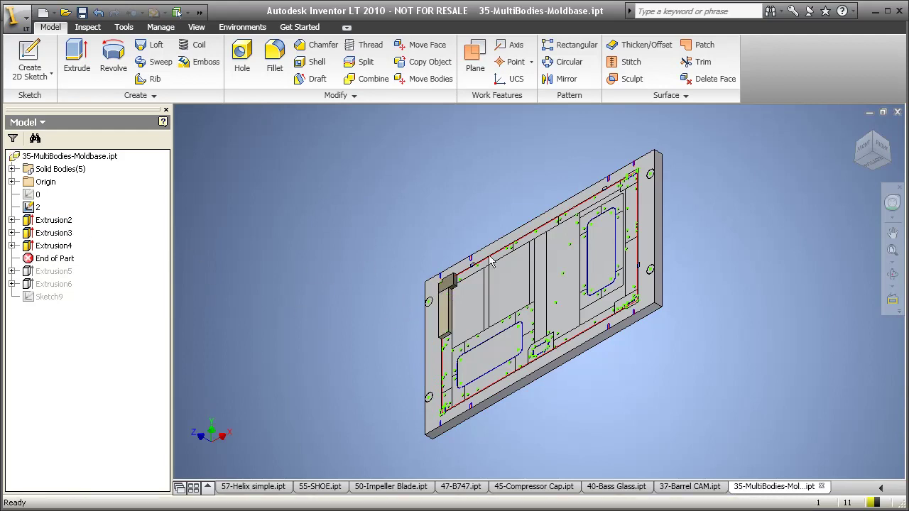
{"action": "left_click", "coordinate": [855, 166]}
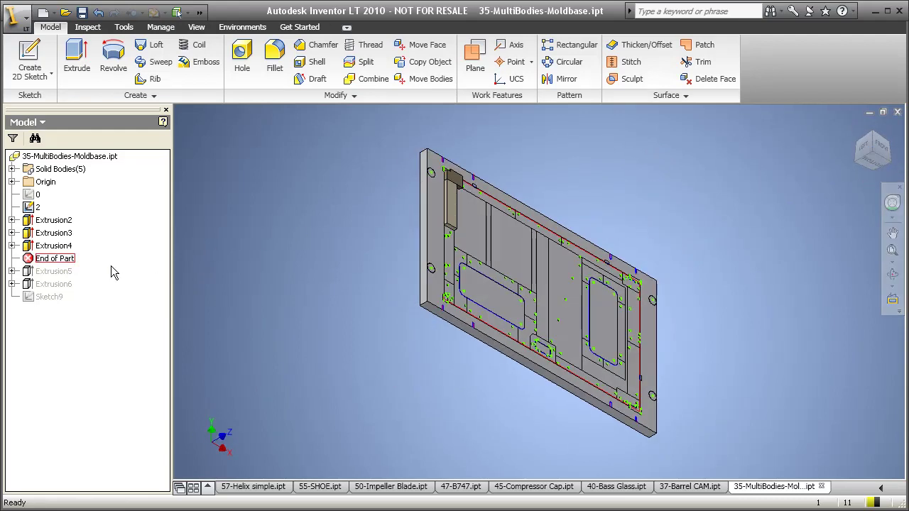
{"action": "left_click_drag", "start_coordinate": [59, 265], "coordinate": [51, 309]}
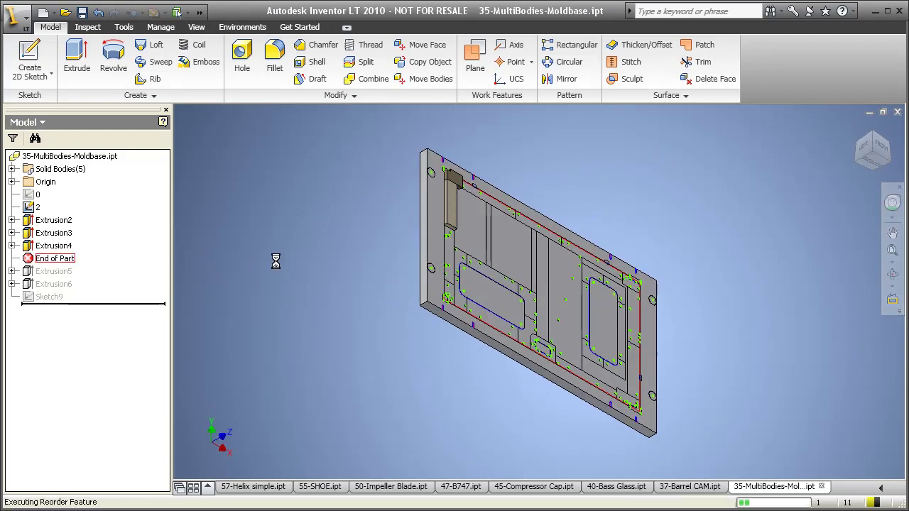
- Extrude the rounded rectangular profile beside the colored blocks as a cut through the moldbase plate with the extent All
{"action": "left_click", "coordinate": [77, 61]}
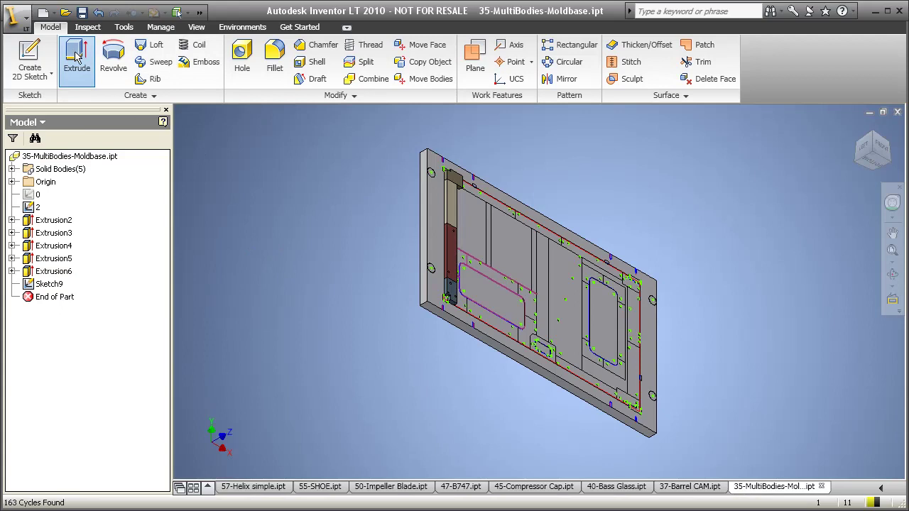
{"action": "left_click", "coordinate": [483, 305]}
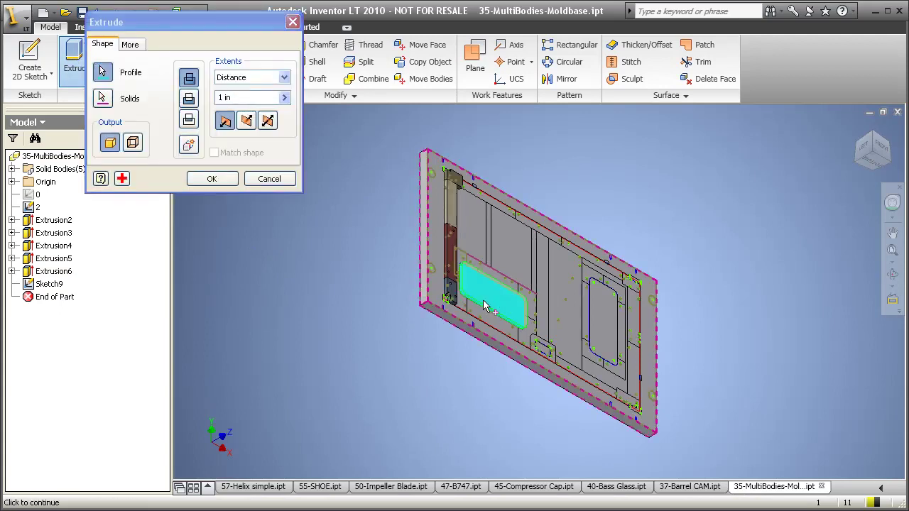
{"action": "left_click", "coordinate": [189, 97]}
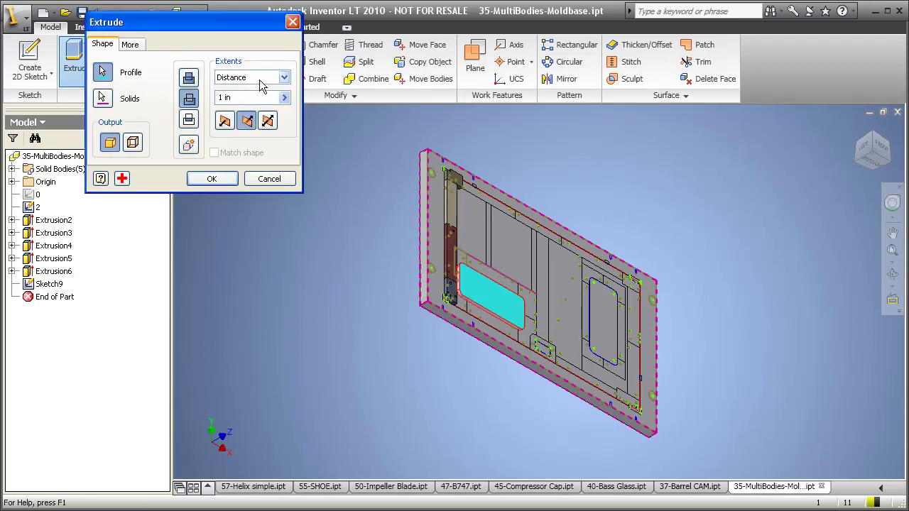
{"action": "left_click", "coordinate": [284, 77]}
{"action": "left_click", "coordinate": [235, 128]}
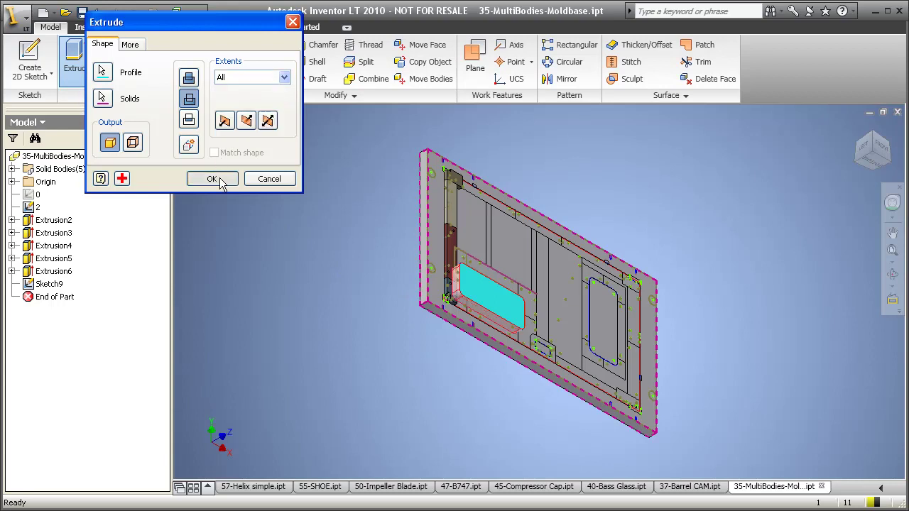
{"action": "left_click", "coordinate": [212, 179]}
- Examine the new cutout, list the moldbase's solid bodies and inspect the colored blocks on the plate up close
{"action": "middle_click_drag", "start_coordinate": [499, 362], "coordinate": [464, 354]}
{"action": "scroll", "coordinate": [430, 353], "scroll_direction": "down", "scroll_amount": 3}
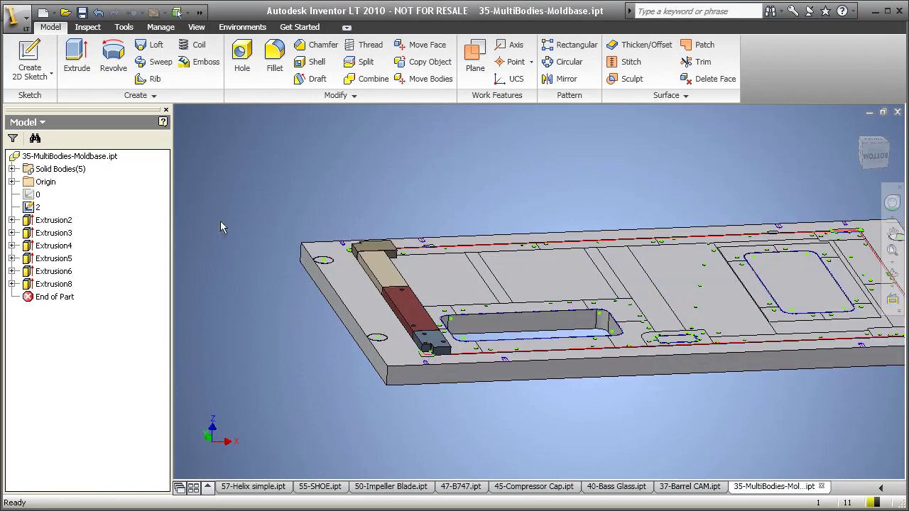
{"action": "double_click", "coordinate": [57, 169]}
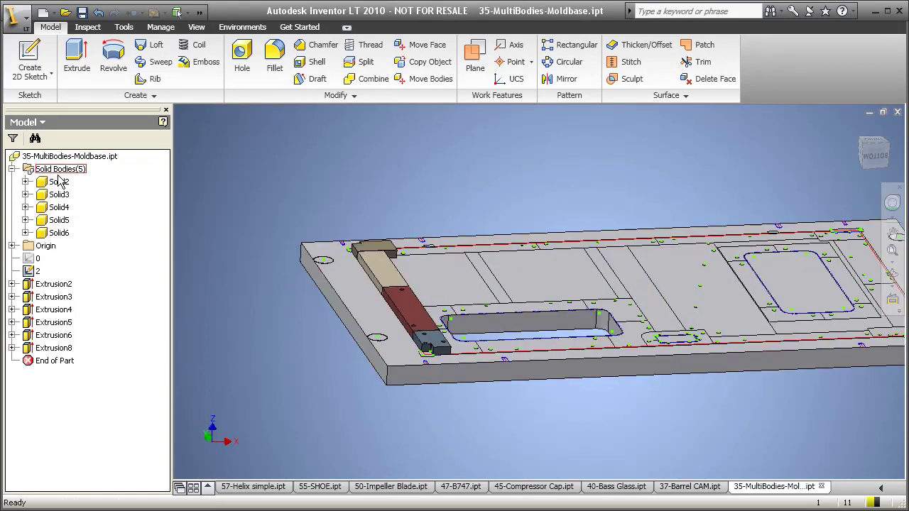
{"action": "middle_click_drag", "start_coordinate": [366, 255], "coordinate": [362, 251]}
{"action": "scroll", "coordinate": [346, 286], "scroll_direction": "down", "scroll_amount": 3}
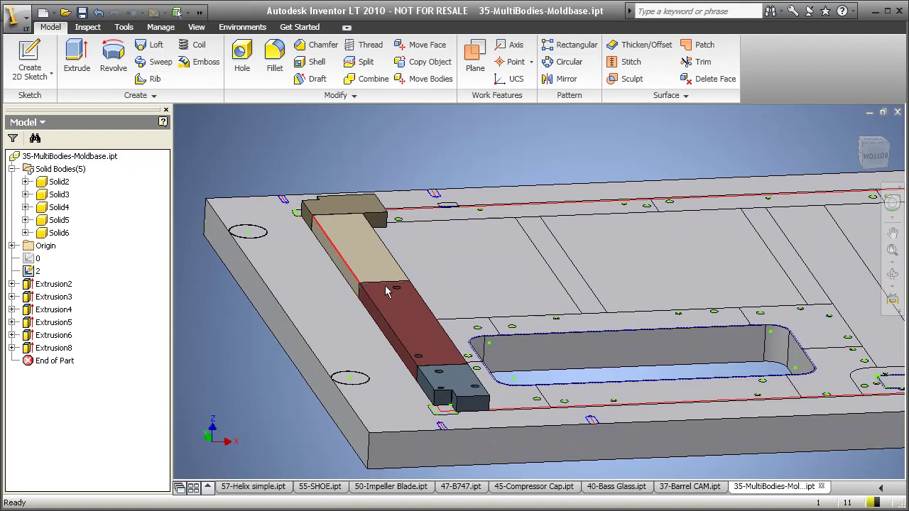
{"action": "scroll", "coordinate": [360, 262], "scroll_direction": "up", "scroll_amount": 3}
{"action": "middle_click_drag", "start_coordinate": [350, 280], "coordinate": [343, 296]}
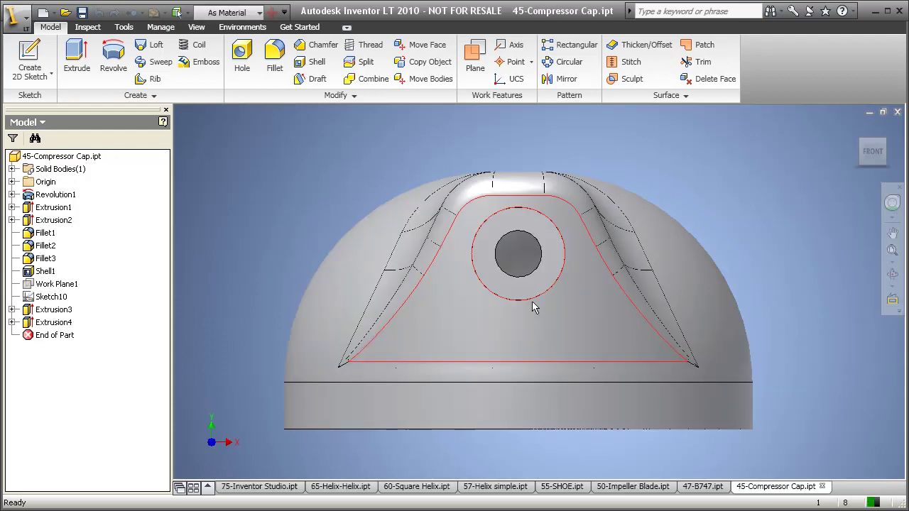
- Examine the compressor cap's domed body and filleted boss from an angle, and close 45-Compressor Cap.ipt
{"action": "middle_click_drag", "start_coordinate": [536, 306], "coordinate": [495, 315]}
{"action": "key", "text": "F4"}
{"action": "left_click_drag", "start_coordinate": [429, 273], "coordinate": [458, 284]}
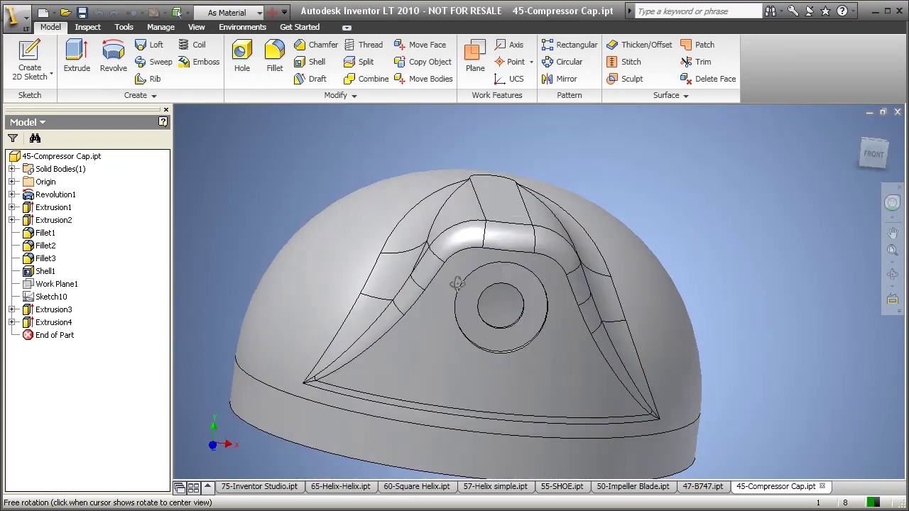
{"action": "key", "text": "ctrl+F4"}
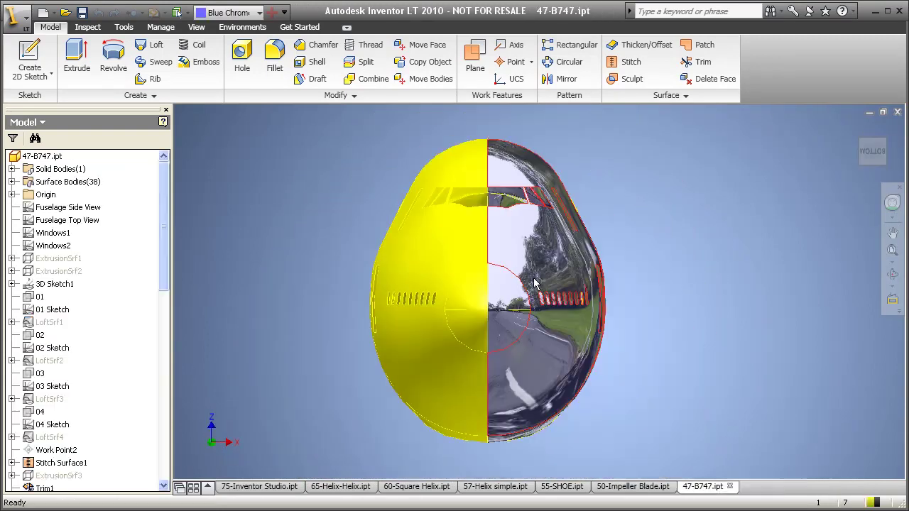
- Measure the height of the tall door outline on the 747 fuselage along its side edge, and close 47-B747.ipt
{"action": "scroll", "coordinate": [534, 284], "scroll_direction": "down", "scroll_amount": 2}
{"action": "scroll", "coordinate": [537, 294], "scroll_direction": "up", "scroll_amount": 1}
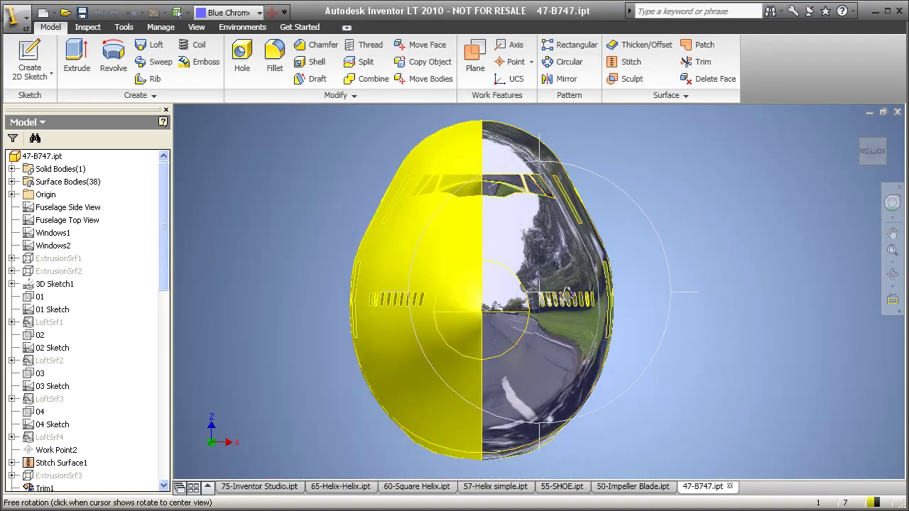
{"action": "middle_click_drag", "start_coordinate": [574, 293], "coordinate": [499, 311], "text": "shift"}
{"action": "scroll", "coordinate": [499, 312], "scroll_direction": "down", "scroll_amount": 3}
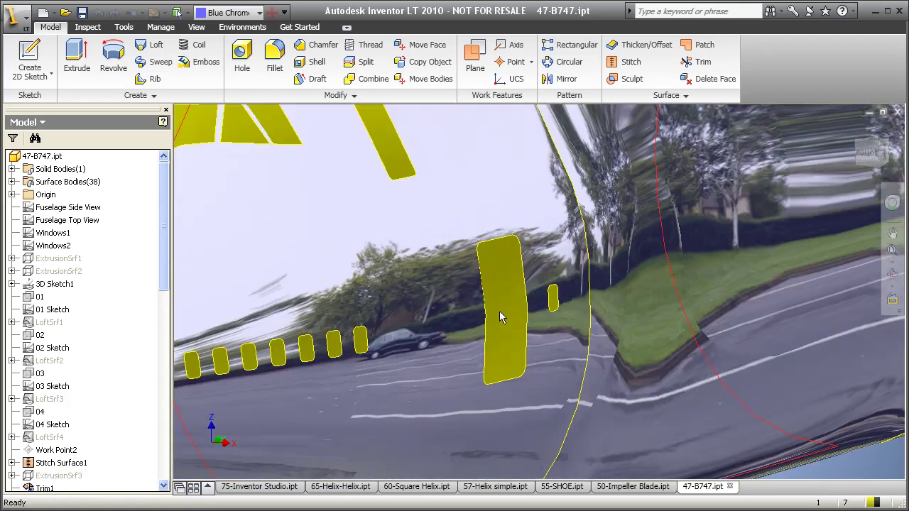
{"action": "left_click", "coordinate": [123, 27]}
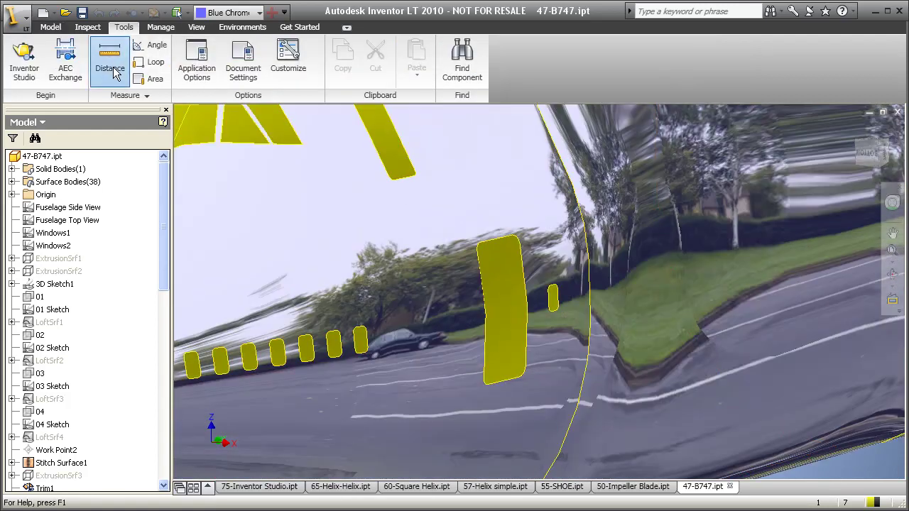
{"action": "left_click", "coordinate": [109, 59]}
{"action": "left_click", "coordinate": [488, 384]}
{"action": "left_click", "coordinate": [483, 246]}
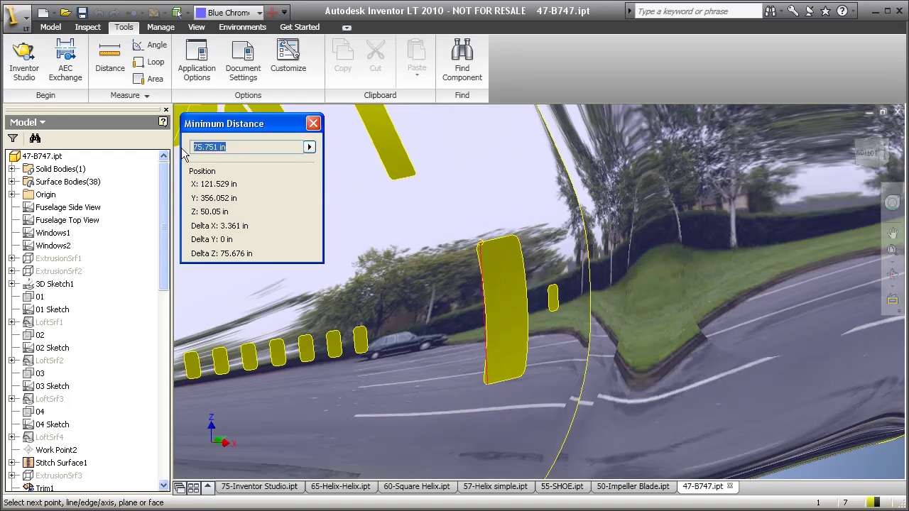
{"action": "left_click", "coordinate": [312, 125]}
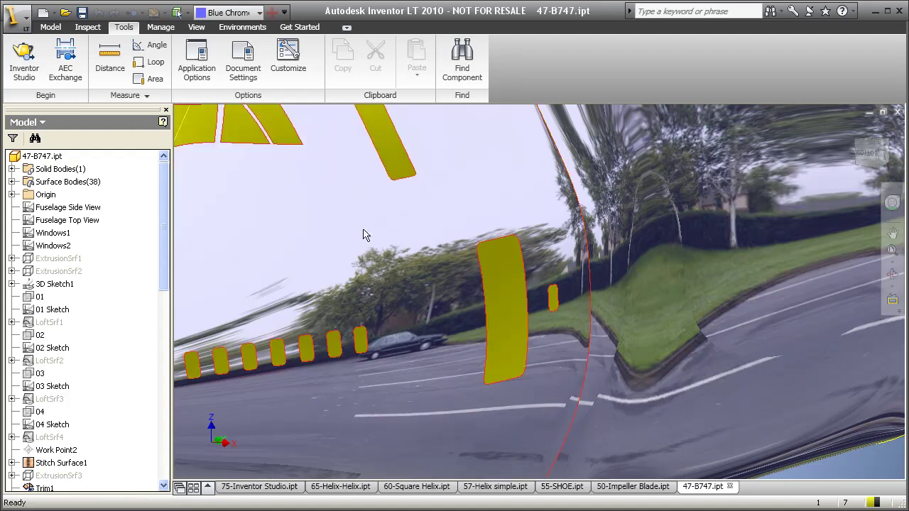
{"action": "scroll", "coordinate": [430, 281], "scroll_direction": "up", "scroll_amount": 7}
{"action": "middle_click_drag", "start_coordinate": [466, 302], "coordinate": [399, 333]}
{"action": "key", "text": "ctrl+F4"}
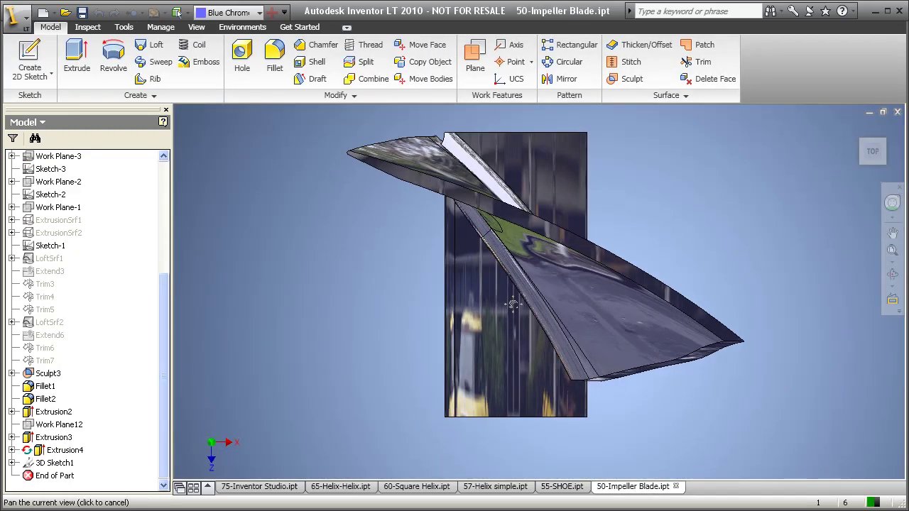
- Examine the impeller blade's curved face and its notched root from several angles, and close 50-Impeller Blade.ipt
{"action": "middle_click_drag", "start_coordinate": [526, 334], "coordinate": [419, 346], "text": "shift"}
{"action": "middle_click_drag", "start_coordinate": [501, 339], "coordinate": [422, 355]}
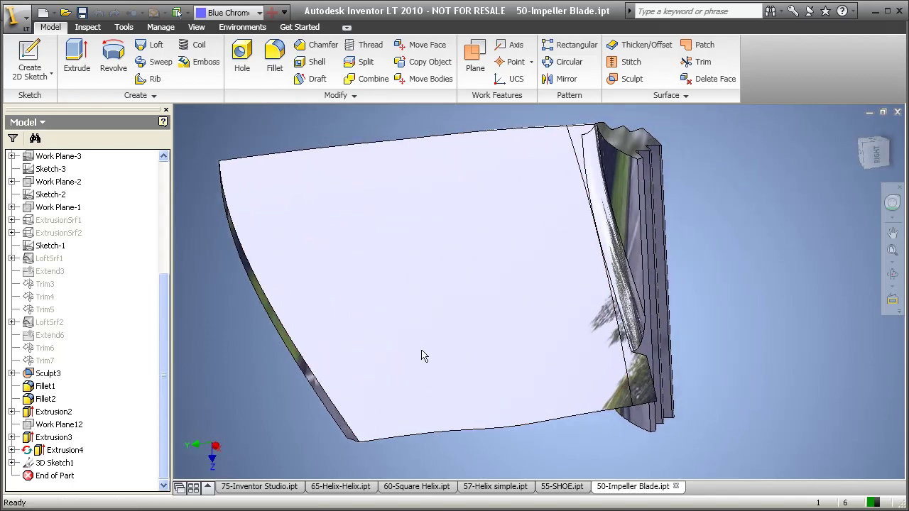
{"action": "middle_click_drag", "start_coordinate": [479, 355], "coordinate": [527, 318], "text": "shift"}
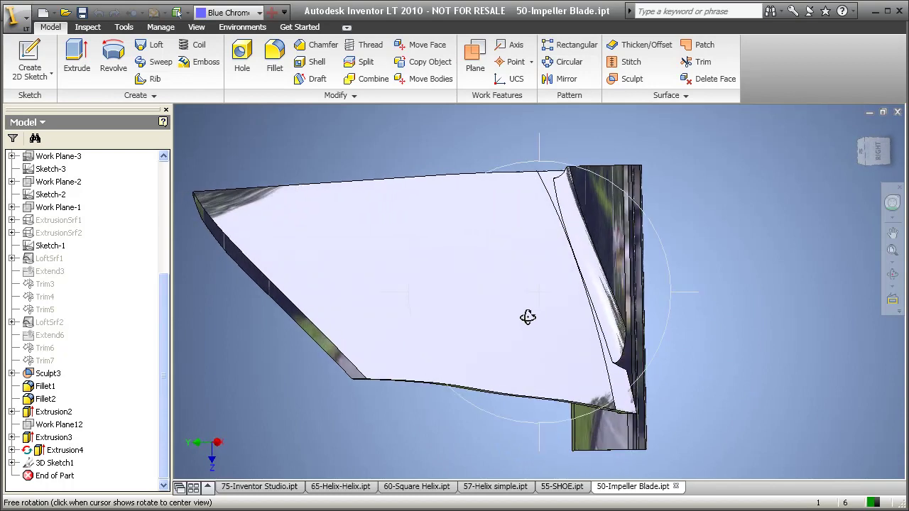
{"action": "key", "text": "ctrl+F4"}
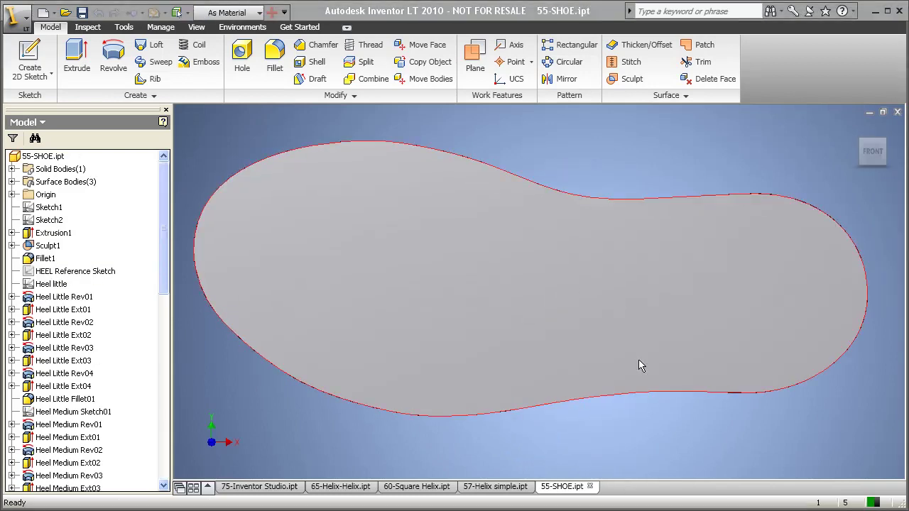
- Examine the tread lugs and grooves on the underside of the shoe's heel up close, and close 55-SHOE.ipt
{"action": "middle_click_drag", "start_coordinate": [654, 258], "coordinate": [719, 432], "text": "shift"}
{"action": "scroll", "coordinate": [614, 253], "scroll_direction": "down", "scroll_amount": 3}
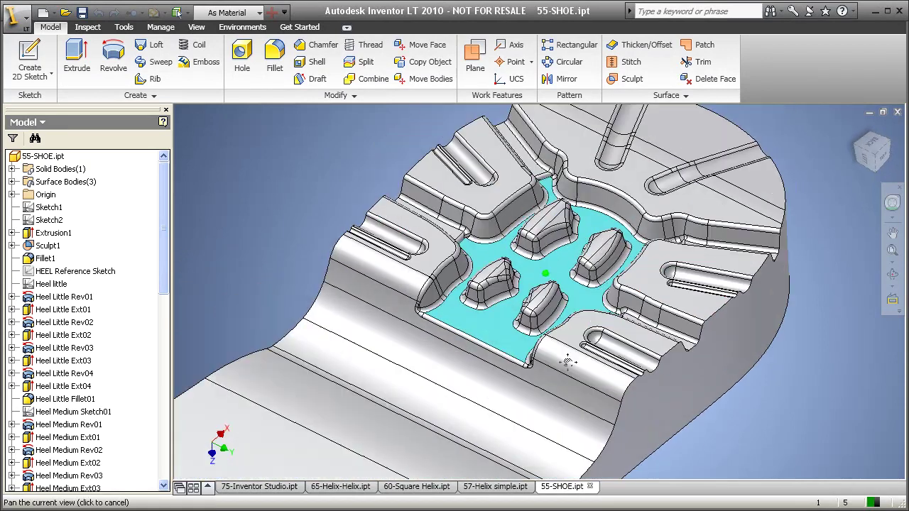
{"action": "key", "text": "F4"}
{"action": "mouse_move", "coordinate": [566, 312]}
{"action": "left_mouse_down"}
{"action": "mouse_move", "coordinate": [678, 418]}
{"action": "mouse_move", "coordinate": [634, 328]}
{"action": "mouse_move", "coordinate": [688, 371]}
{"action": "mouse_move", "coordinate": [627, 321]}
{"action": "mouse_move", "coordinate": [575, 311]}
{"action": "left_mouse_up"}
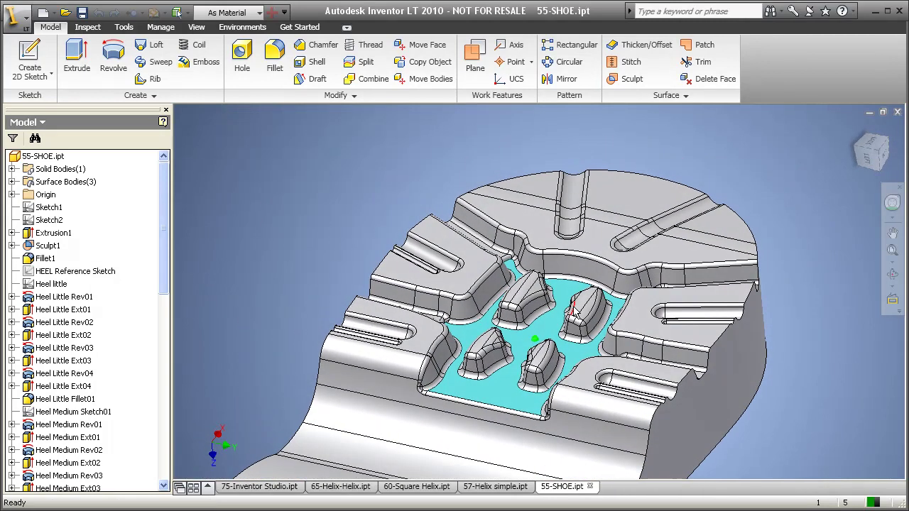
{"action": "key", "text": "ctrl+Tab"}
- Create a coil of the circle around the vertical line, with 5 revolutions and the height linked to the line's 1.500 dimension
{"action": "middle_click_drag", "start_coordinate": [510, 319], "coordinate": [507, 310]}
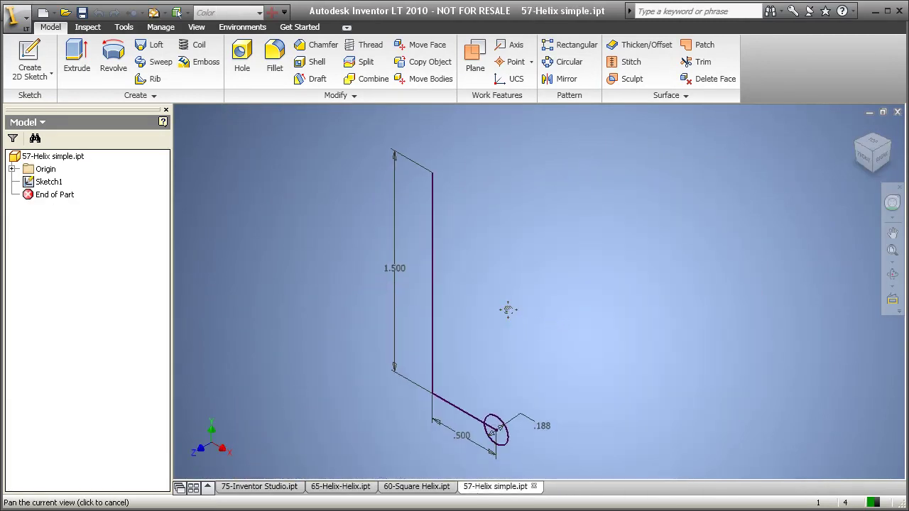
{"action": "mouse_move", "coordinate": [520, 342]}
{"action": "middle_mouse_down", "text": "shift"}
{"action": "mouse_move", "coordinate": [511, 350]}
{"action": "mouse_move", "coordinate": [506, 330]}
{"action": "middle_mouse_up", "text": "shift"}
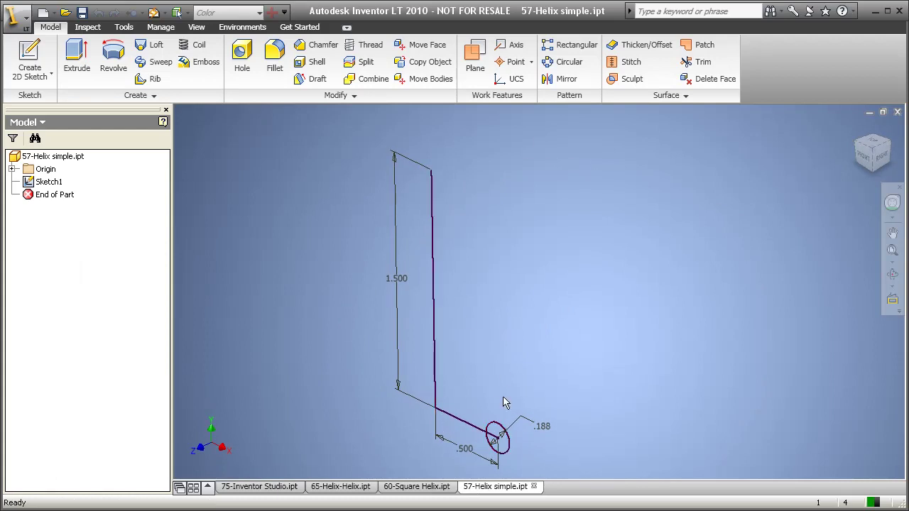
{"action": "left_click", "coordinate": [198, 45]}
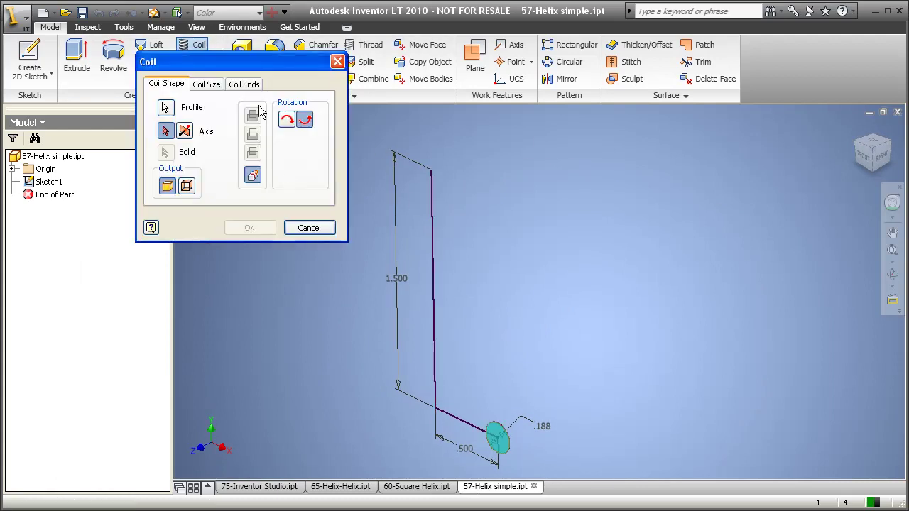
{"action": "left_click_drag", "start_coordinate": [232, 65], "coordinate": [197, 63]}
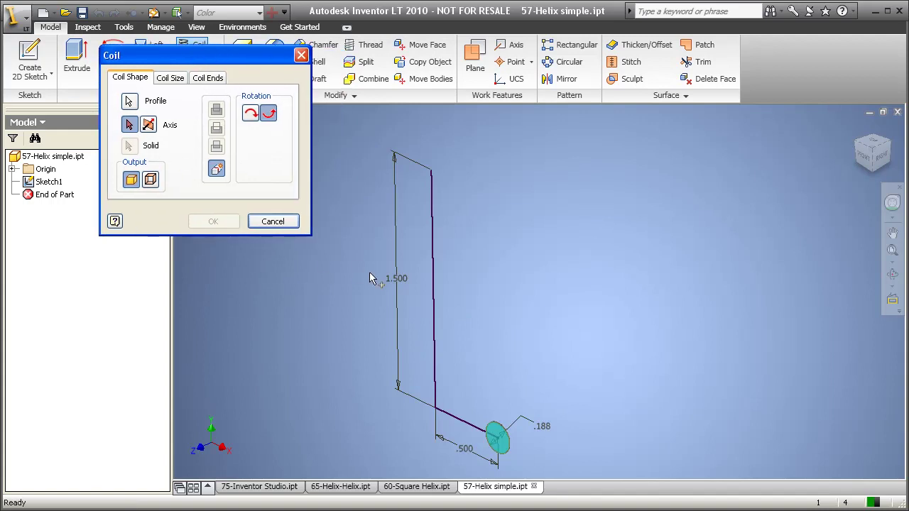
{"action": "left_click", "coordinate": [430, 277]}
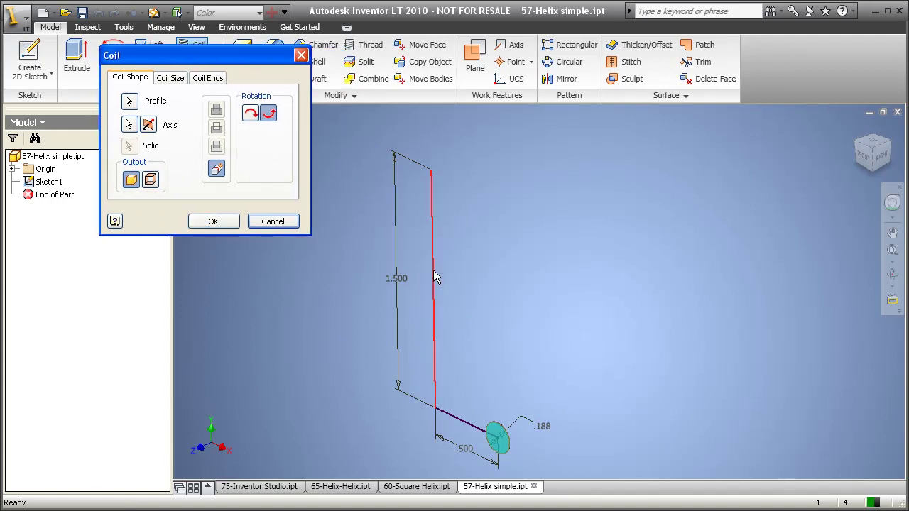
{"action": "left_click", "coordinate": [179, 80]}
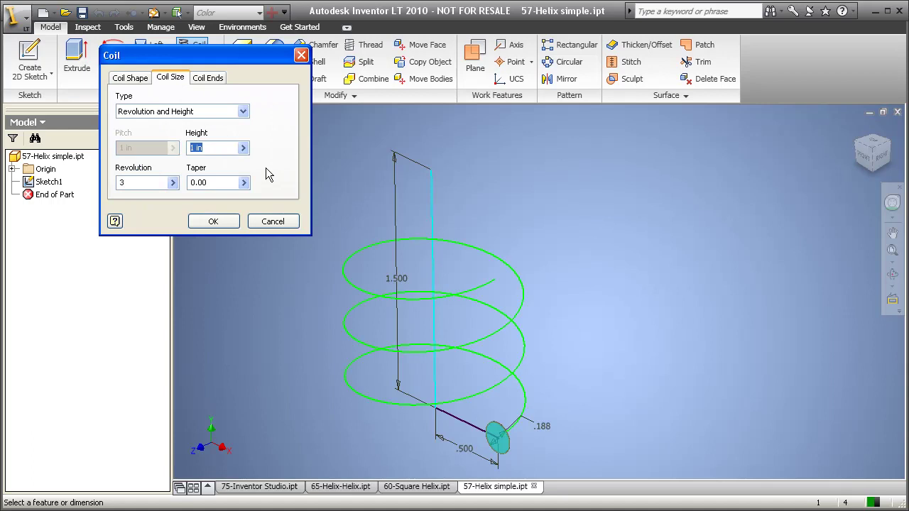
{"action": "left_click", "coordinate": [399, 278]}
{"action": "key", "text": "Tab"}
{"action": "type", "text": "5"}
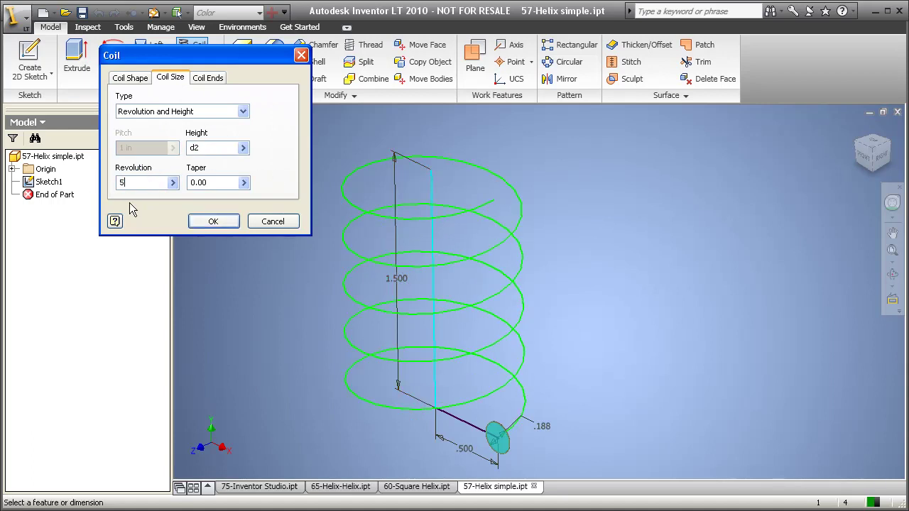
{"action": "left_click", "coordinate": [213, 221]}
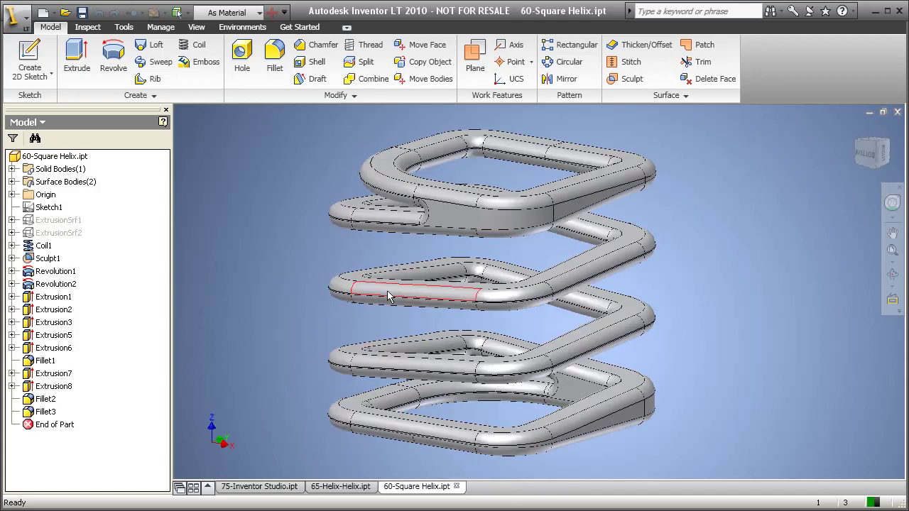
- Examine the square helix and the curved tube with its wrapped helical rib from several angles, and close 65-Helix-Helix.ipt
{"action": "key", "text": "F4"}
{"action": "left_click_drag", "start_coordinate": [529, 279], "coordinate": [543, 314]}
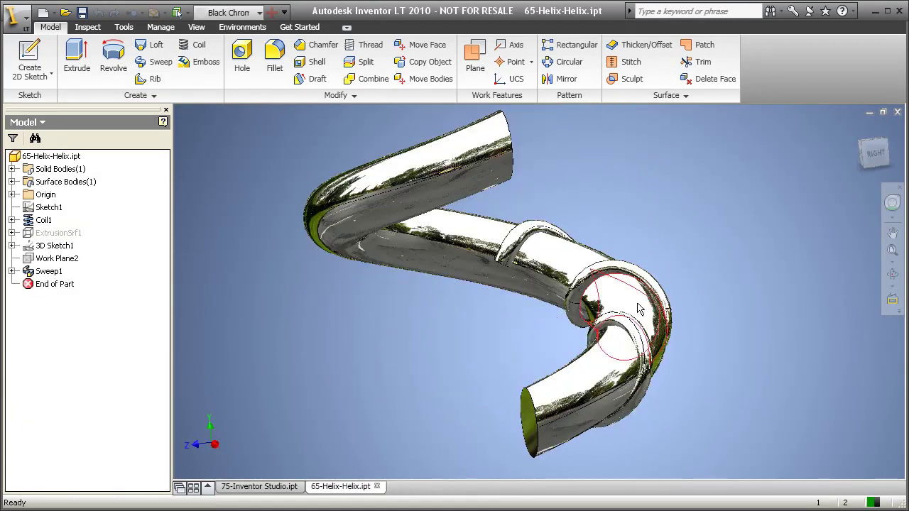
{"action": "key", "text": "F4"}
{"action": "left_click_drag", "start_coordinate": [556, 317], "coordinate": [584, 161]}
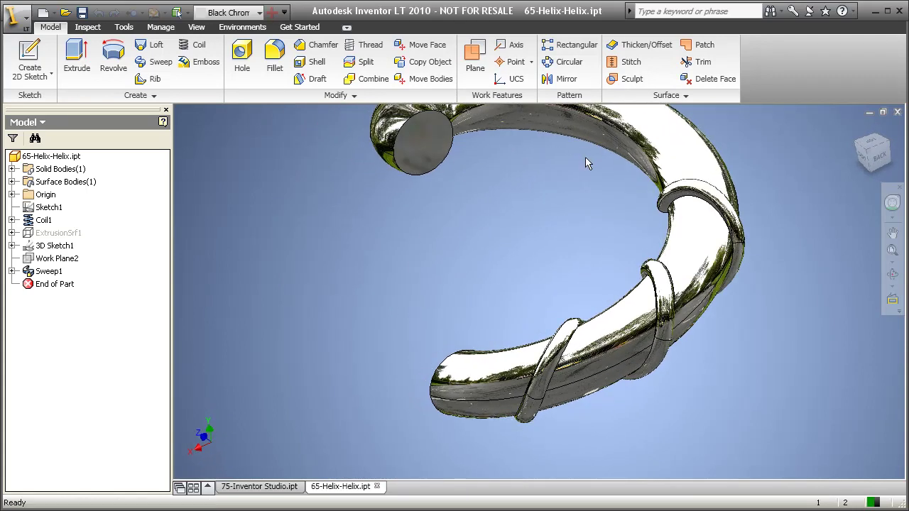
{"action": "key", "text": "ctrl+F4"}
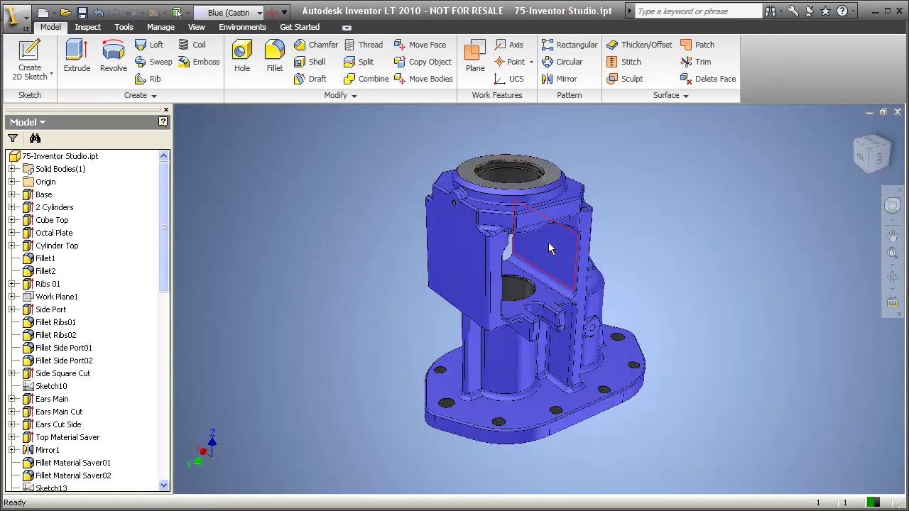
- Render a realistic 640 x 480 image of the blue casting in Inventor Studio, using Camera1, Outdoor lighting and the XY Ground Plane scene
{"action": "left_click", "coordinate": [240, 26]}
{"action": "left_click", "coordinate": [24, 61]}
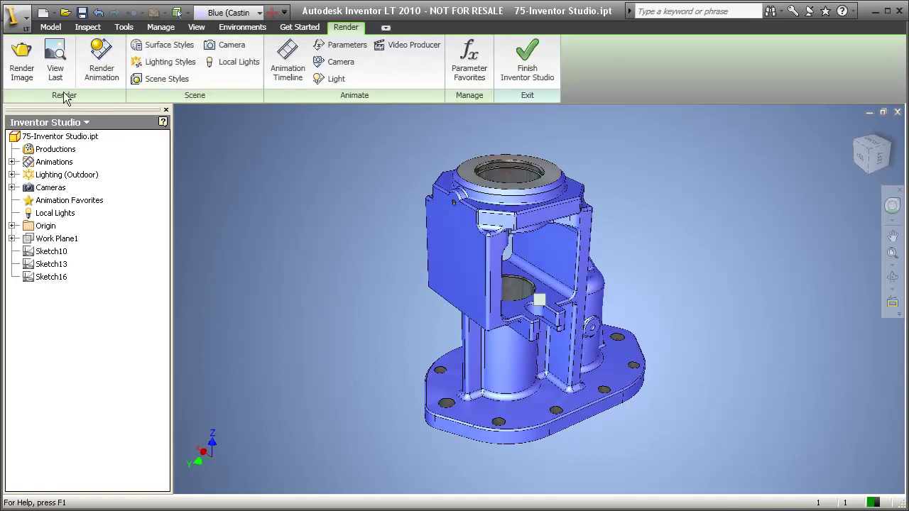
{"action": "left_click", "coordinate": [19, 68]}
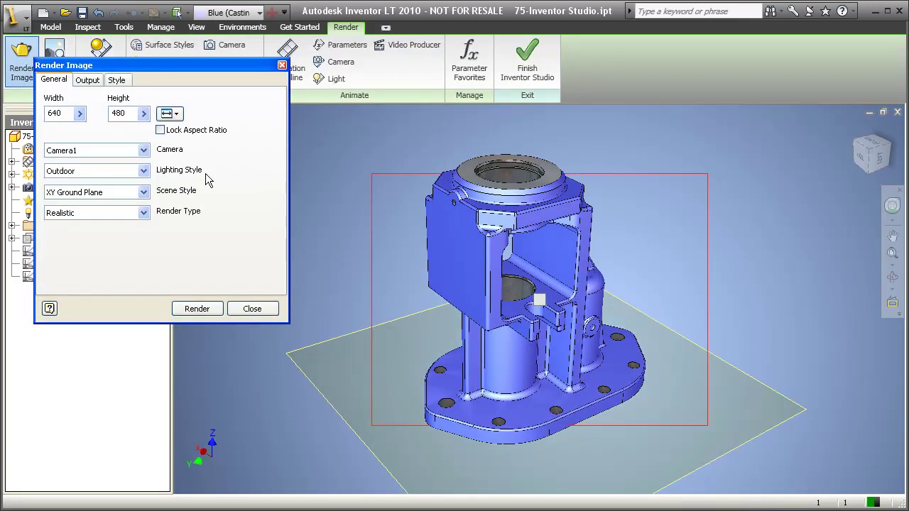
{"action": "left_click", "coordinate": [198, 309]}
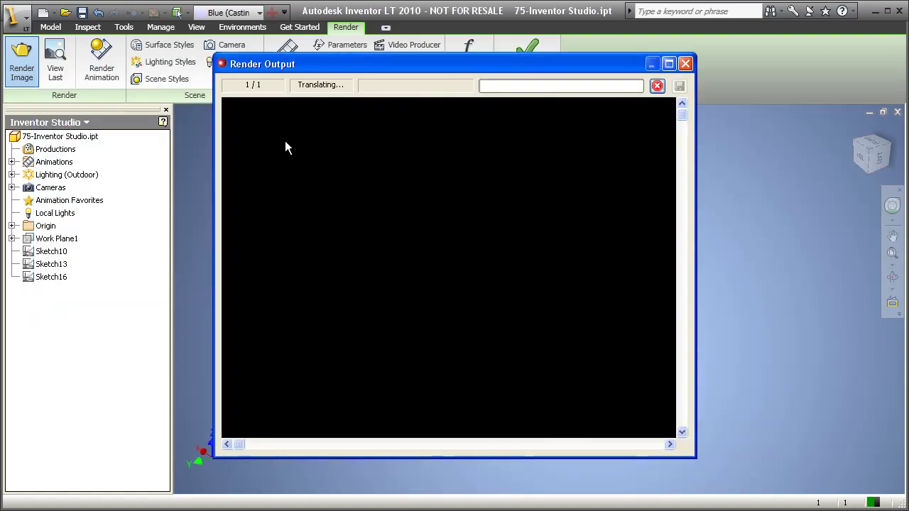
{"action": "left_click_drag", "start_coordinate": [367, 63], "coordinate": [221, 56]}
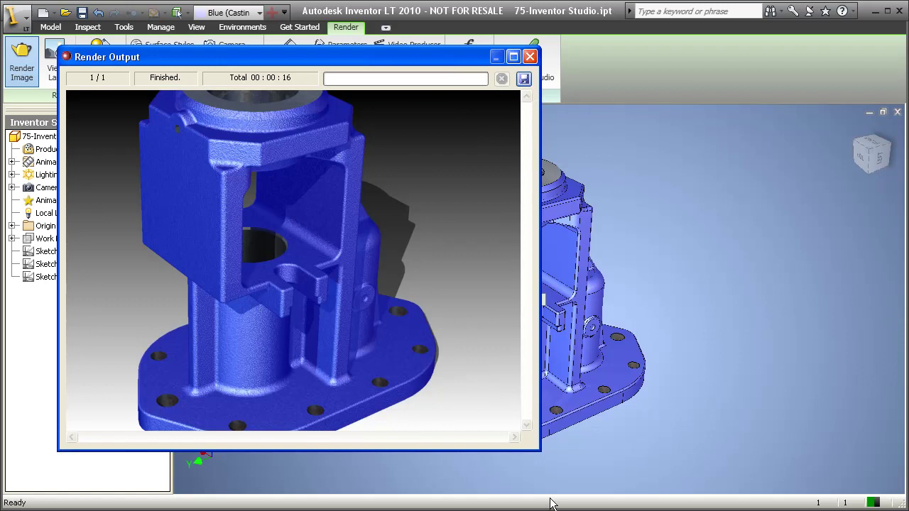
- Highlight the "AUTOCAD LT INCLUDED" line in the Notepad list, and open 32-spiral stair-1.dwg in AutoCAD LT
{"action": "key", "text": "alt+Tab"}
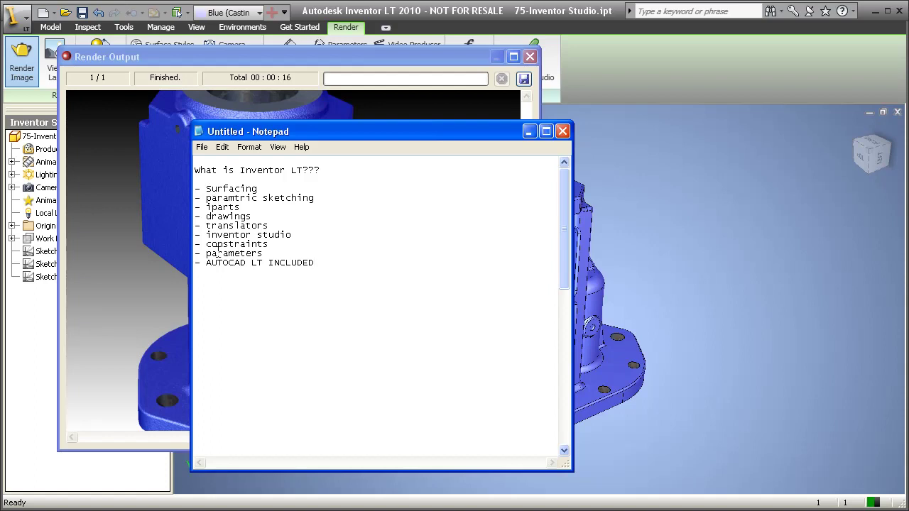
{"action": "left_click_drag", "start_coordinate": [208, 263], "coordinate": [300, 262]}
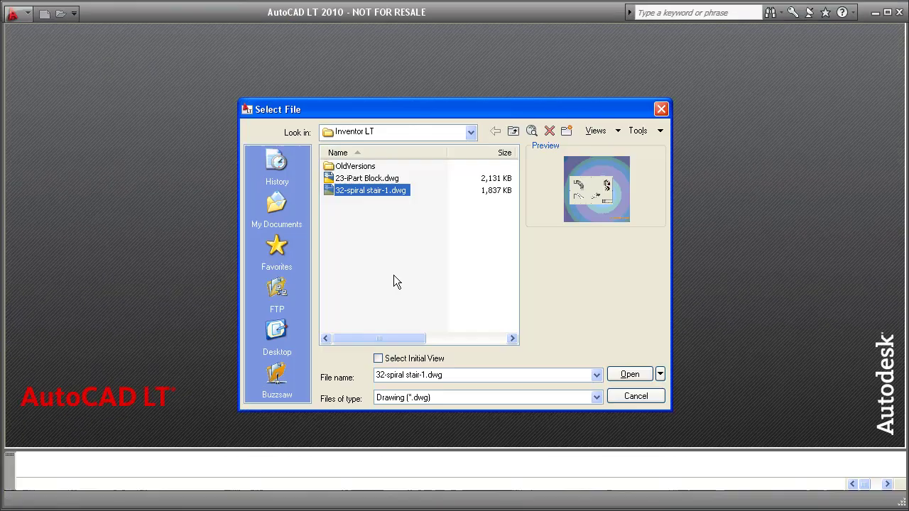
{"action": "left_click", "coordinate": [629, 374]}
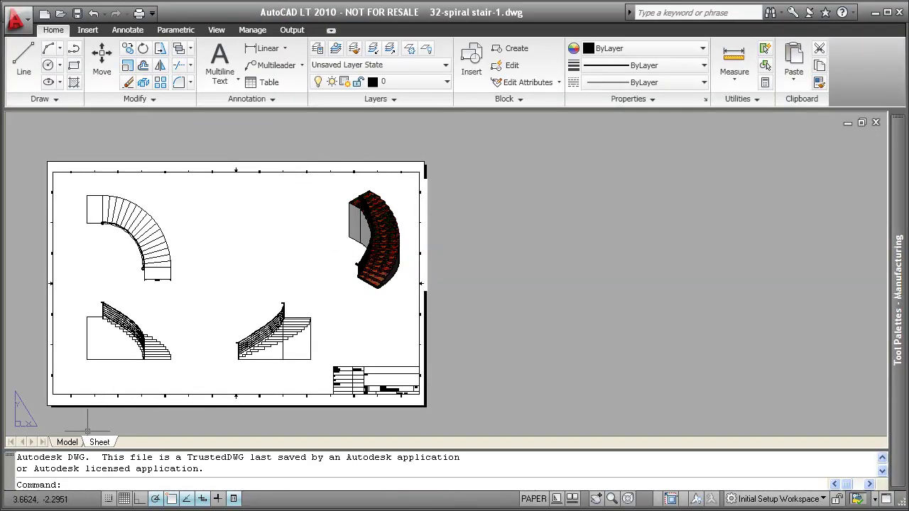
- View the spiral stair's plan in model space at its full extents, and return to the Sheet layout to compare the views
{"action": "left_click", "coordinate": [67, 442]}
{"action": "middle_click", "coordinate": [240, 286]}
{"action": "middle_click", "coordinate": [241, 285]}
{"action": "scroll", "coordinate": [320, 284], "scroll_direction": "up", "scroll_amount": 1}
{"action": "scroll", "coordinate": [323, 284], "scroll_direction": "down", "scroll_amount": 2}
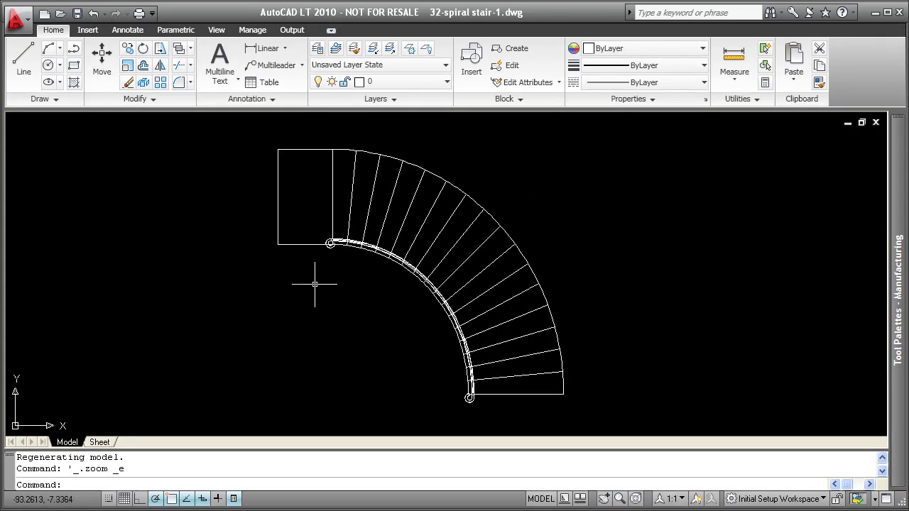
{"action": "left_click", "coordinate": [99, 442]}
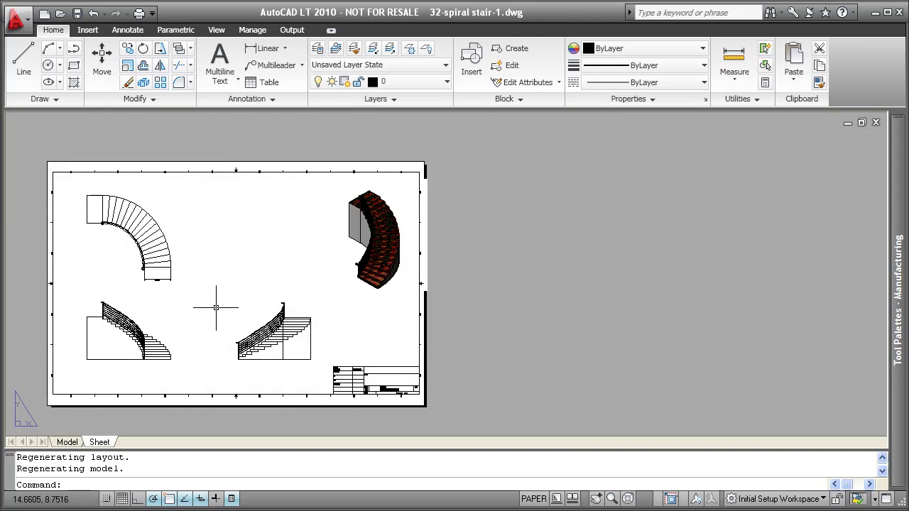
- Preview the stair view blocks VIEW3 and VIEW4 offered for insertion in model space, and cancel without inserting any
{"action": "left_click", "coordinate": [68, 442]}
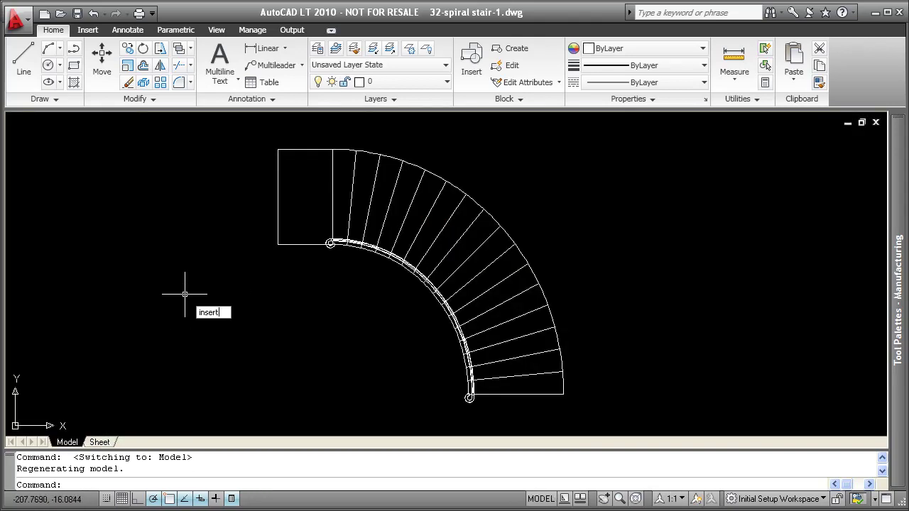
{"action": "key", "text": "Return"}
{"action": "left_click", "coordinate": [455, 173]}
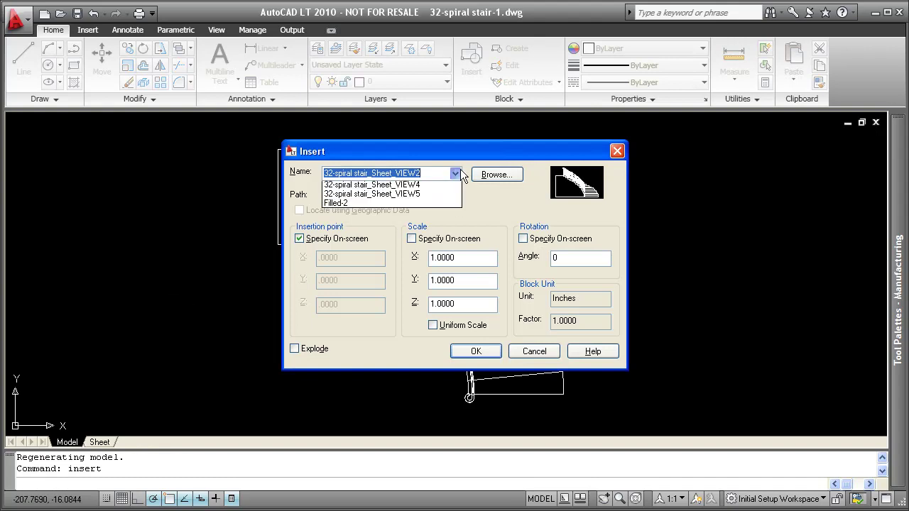
{"action": "left_click", "coordinate": [384, 194]}
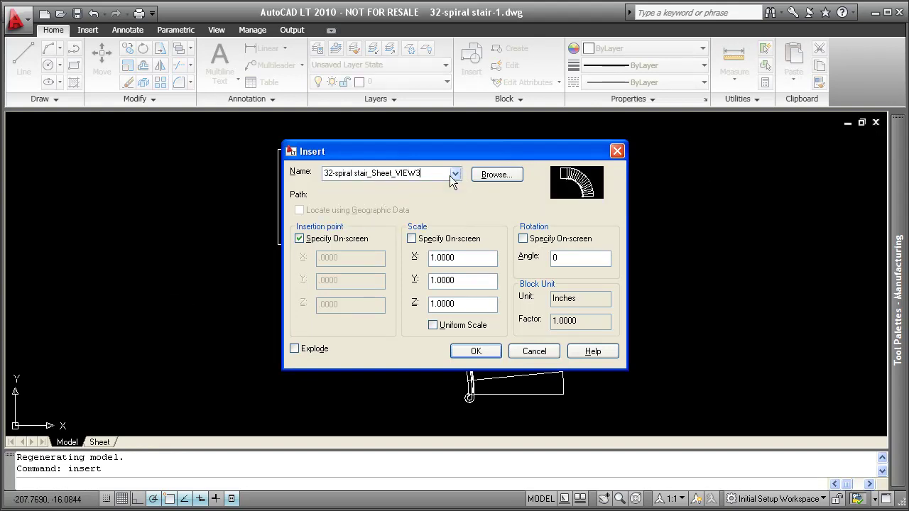
{"action": "left_click", "coordinate": [455, 174]}
{"action": "left_click", "coordinate": [391, 204]}
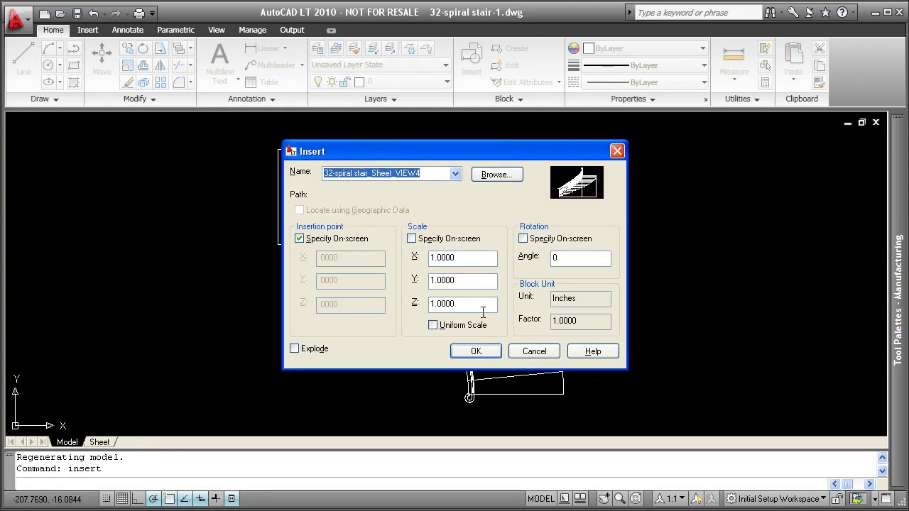
{"action": "left_click", "coordinate": [549, 355]}
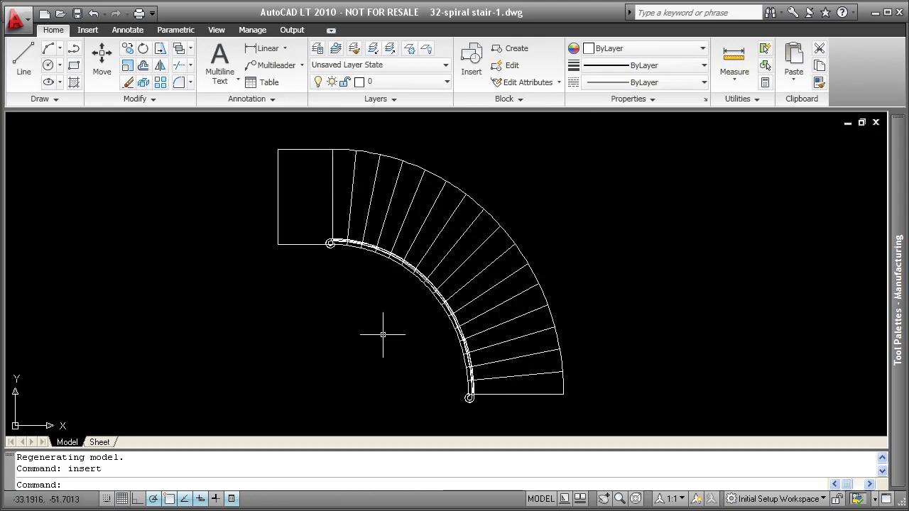
- Switch to the Notepad notes and read the section on what Inventor LT cannot do
{"action": "key", "text": "alt+Tab"}
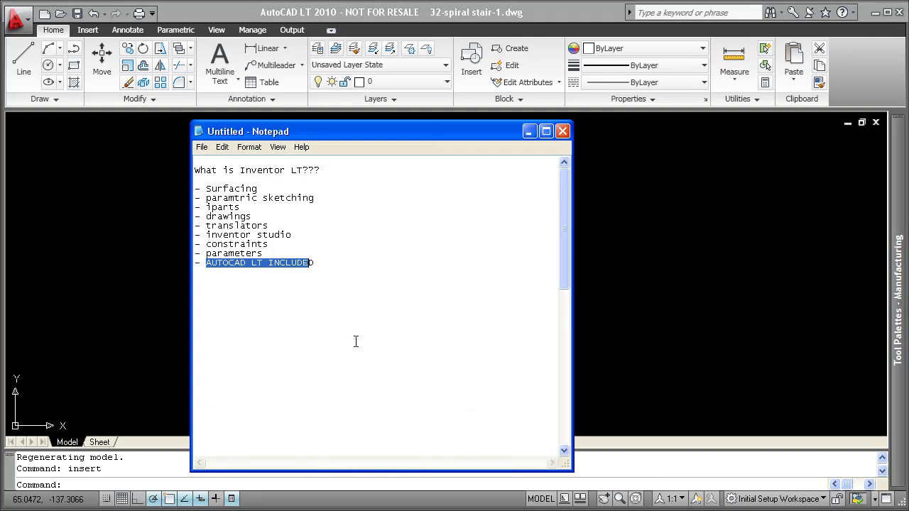
{"action": "left_click_drag", "start_coordinate": [566, 186], "coordinate": [570, 392]}
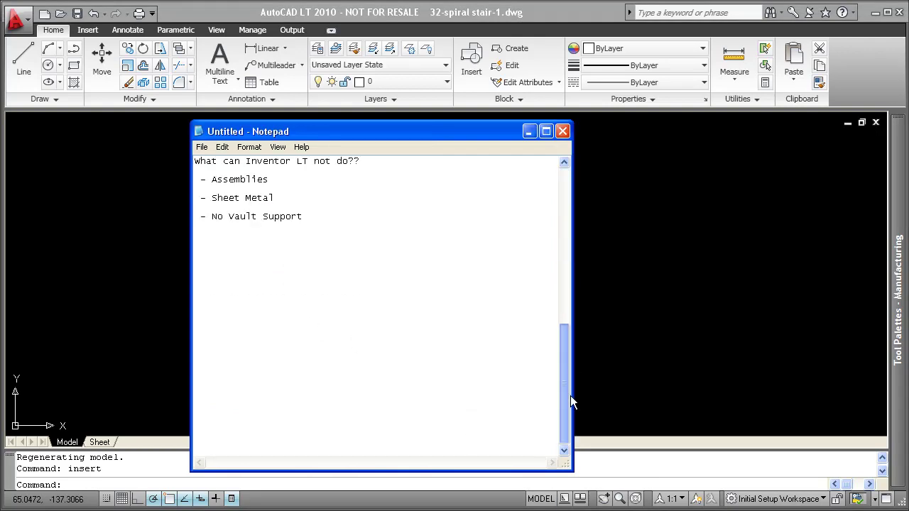